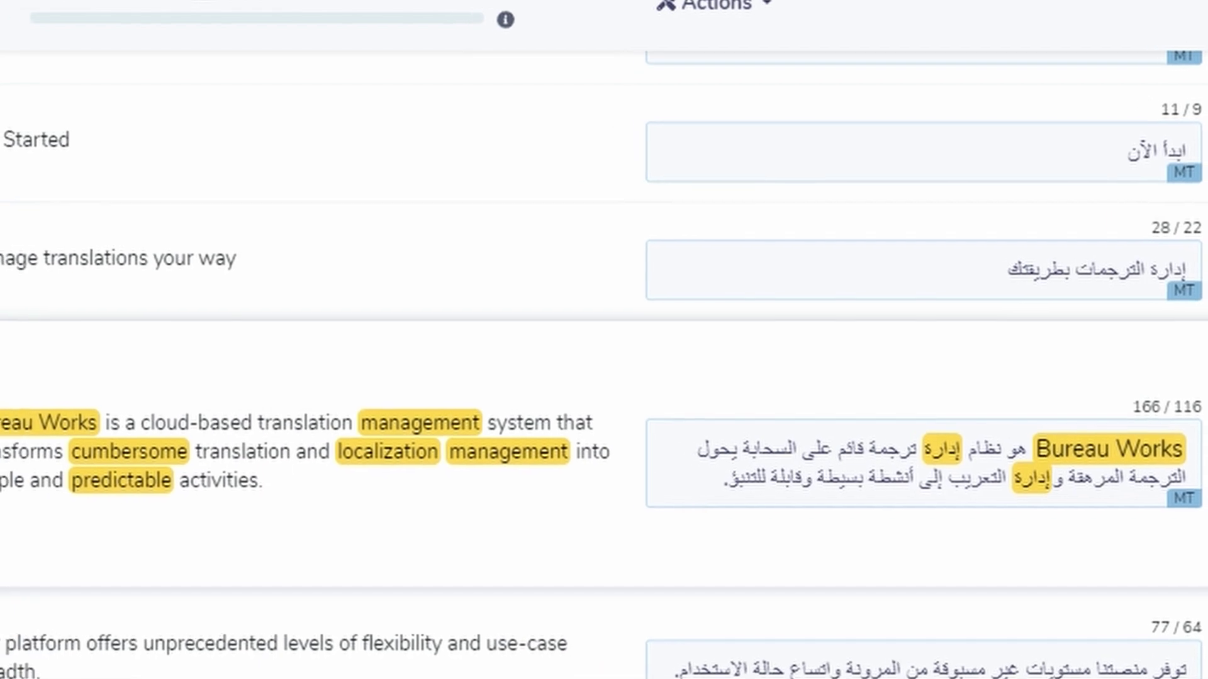
Apply the AI-suggested Arabic translation to segment 6, the description of Bureau Works
click(1030, 449)
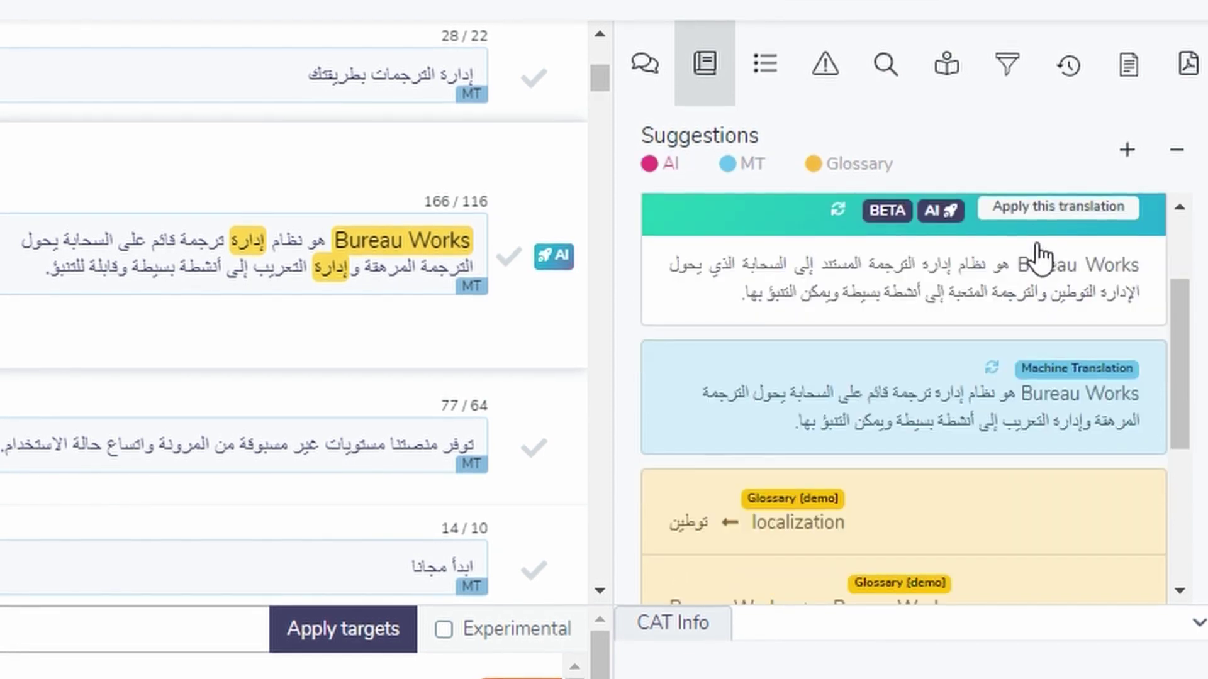
click(1015, 207)
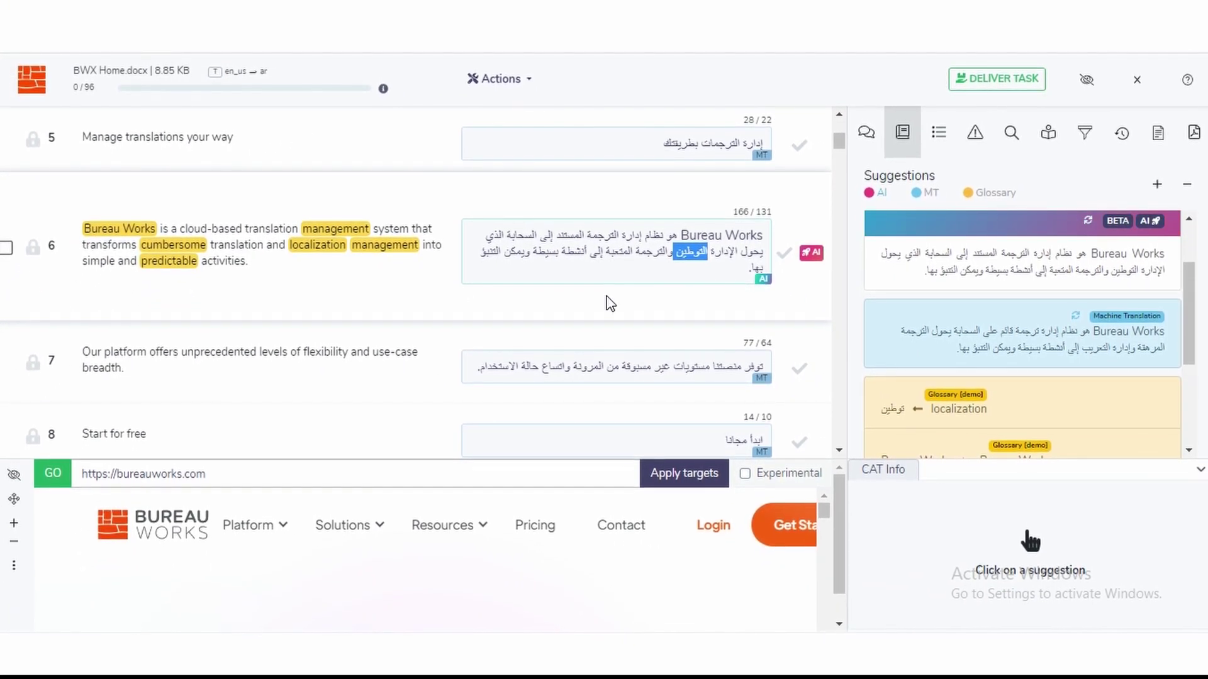
Add the glossary term "Work" from segment 12 with the Arabic translation "تعاون" and save it
scroll(609, 304, down, 3)
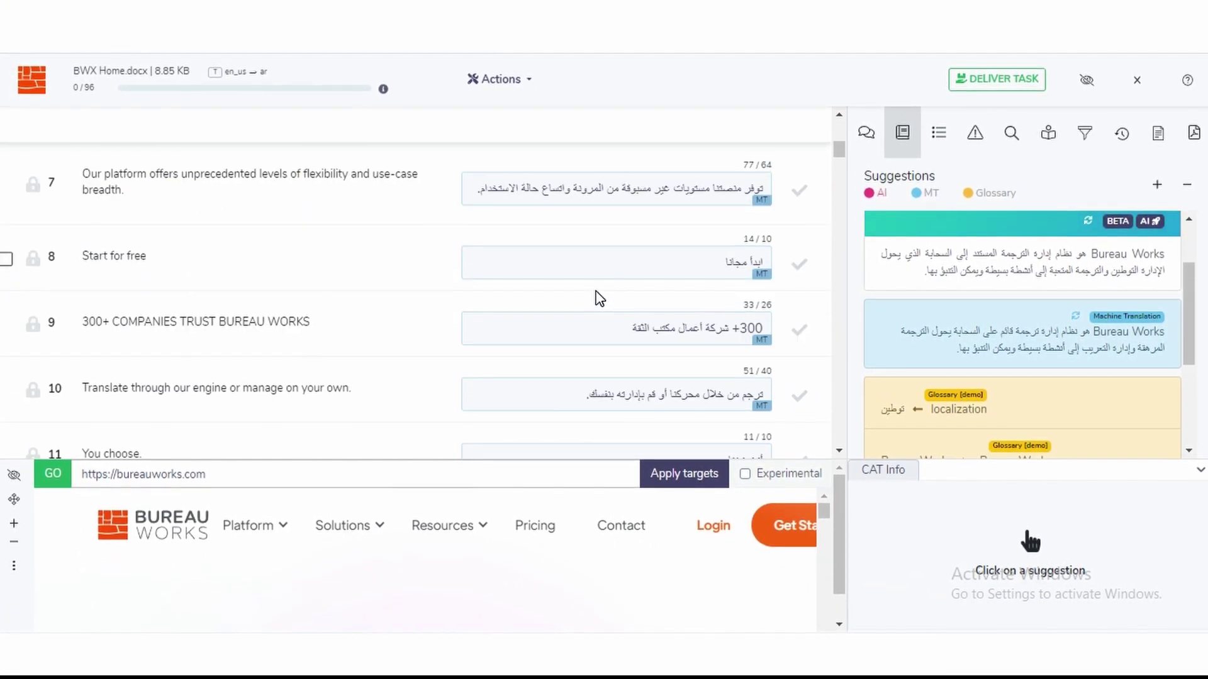
scroll(598, 298, down, 2)
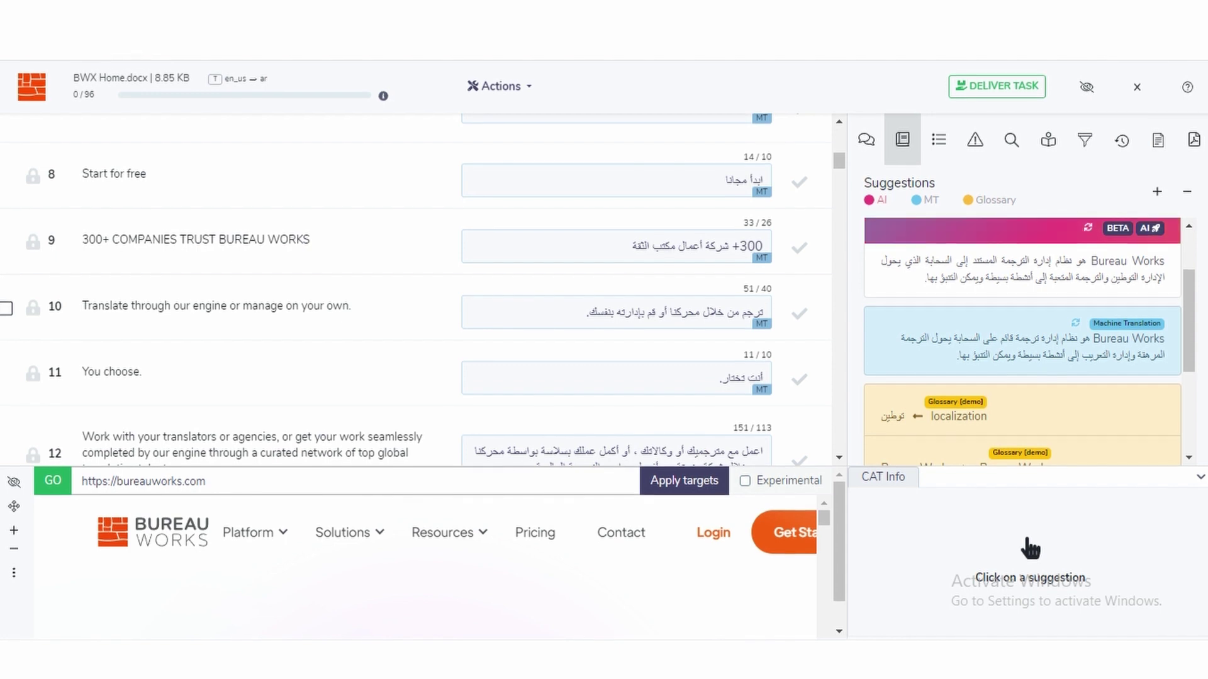
scroll(499, 322, down, 2)
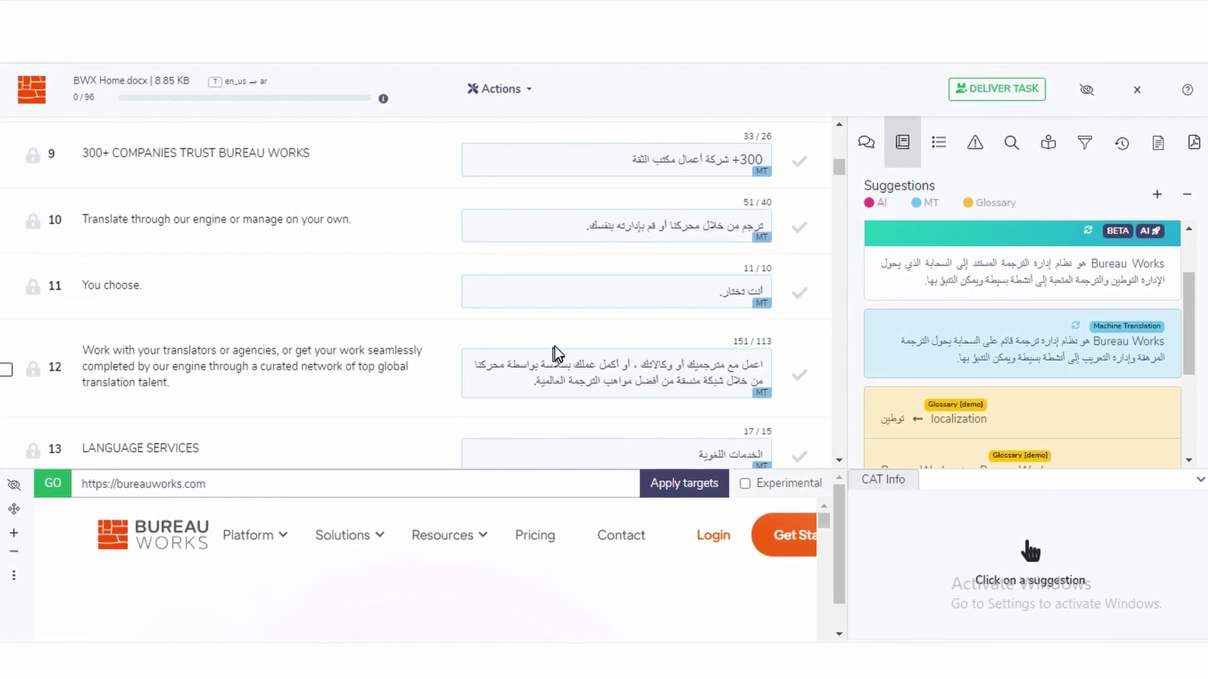
click(616, 374)
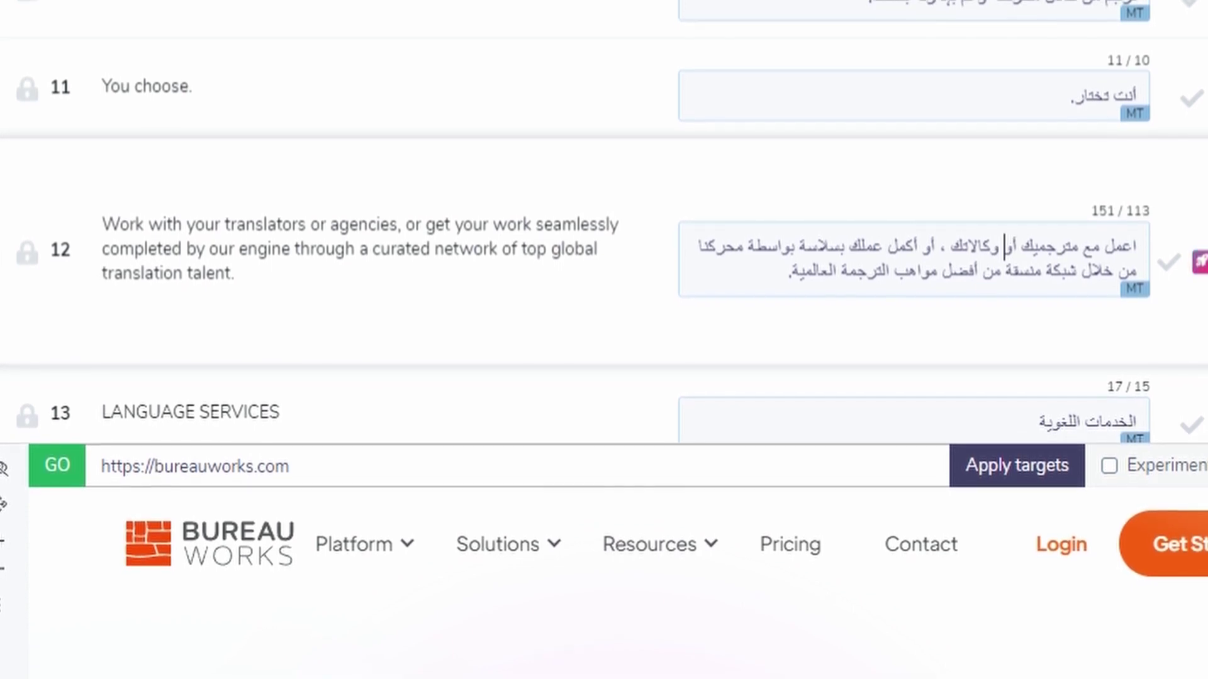
double_click(124, 224)
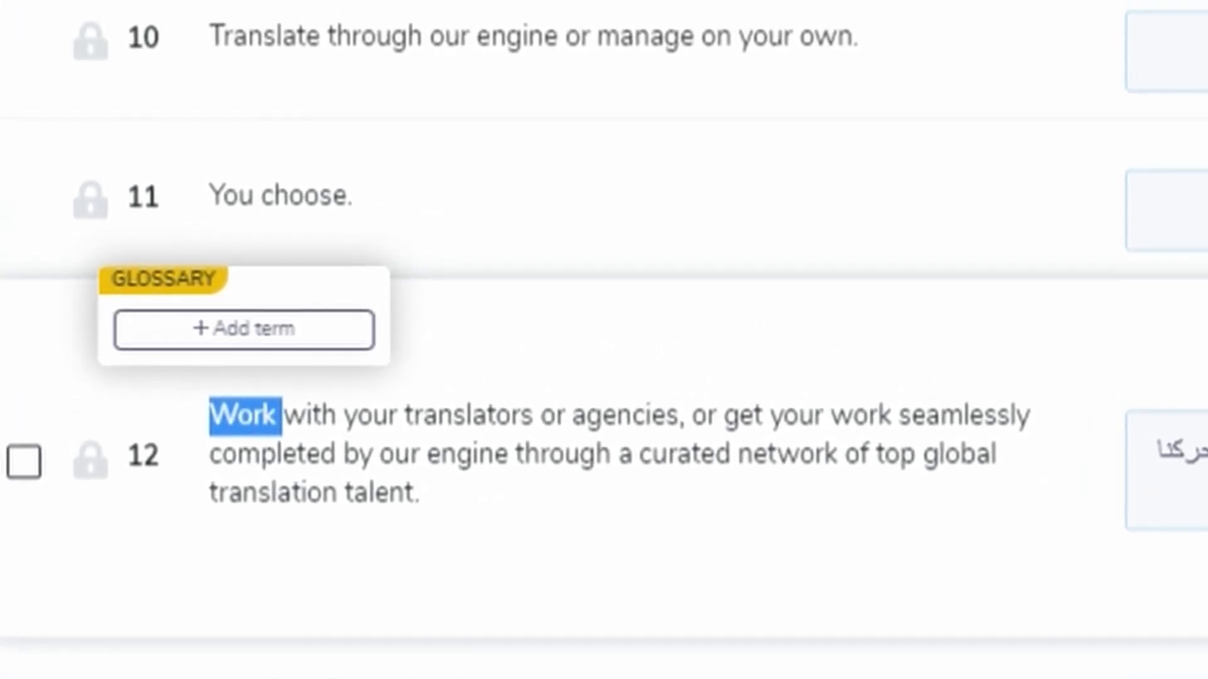
click(262, 366)
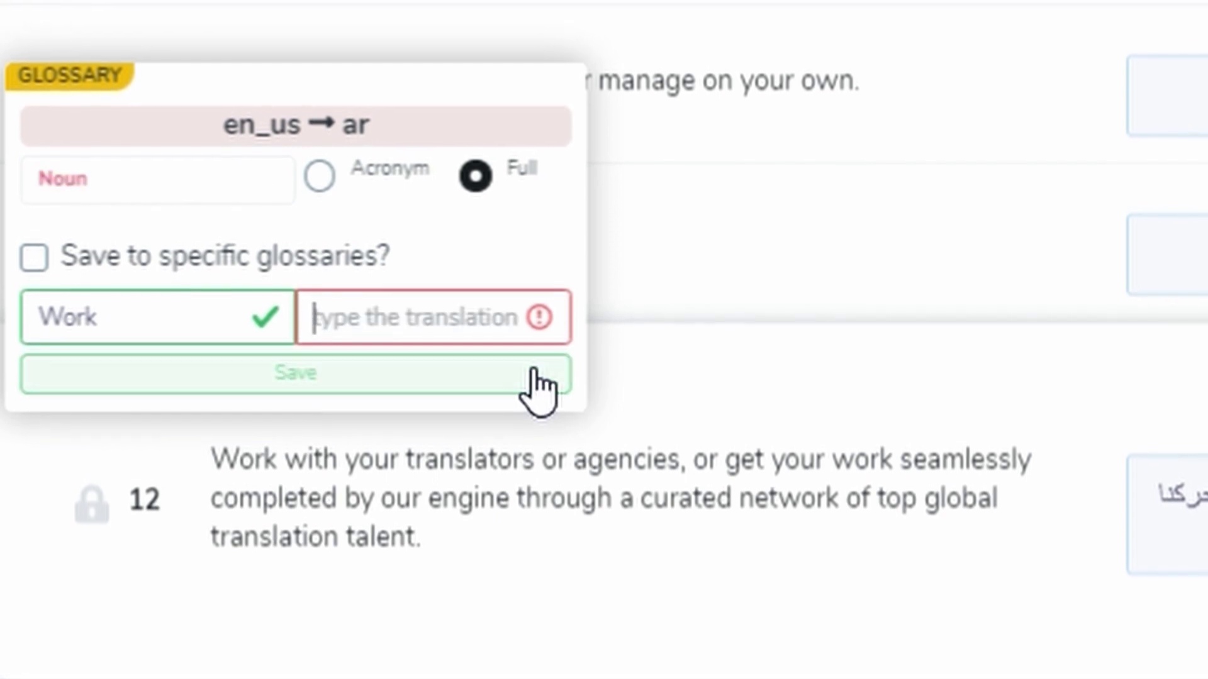
text(تعاون)
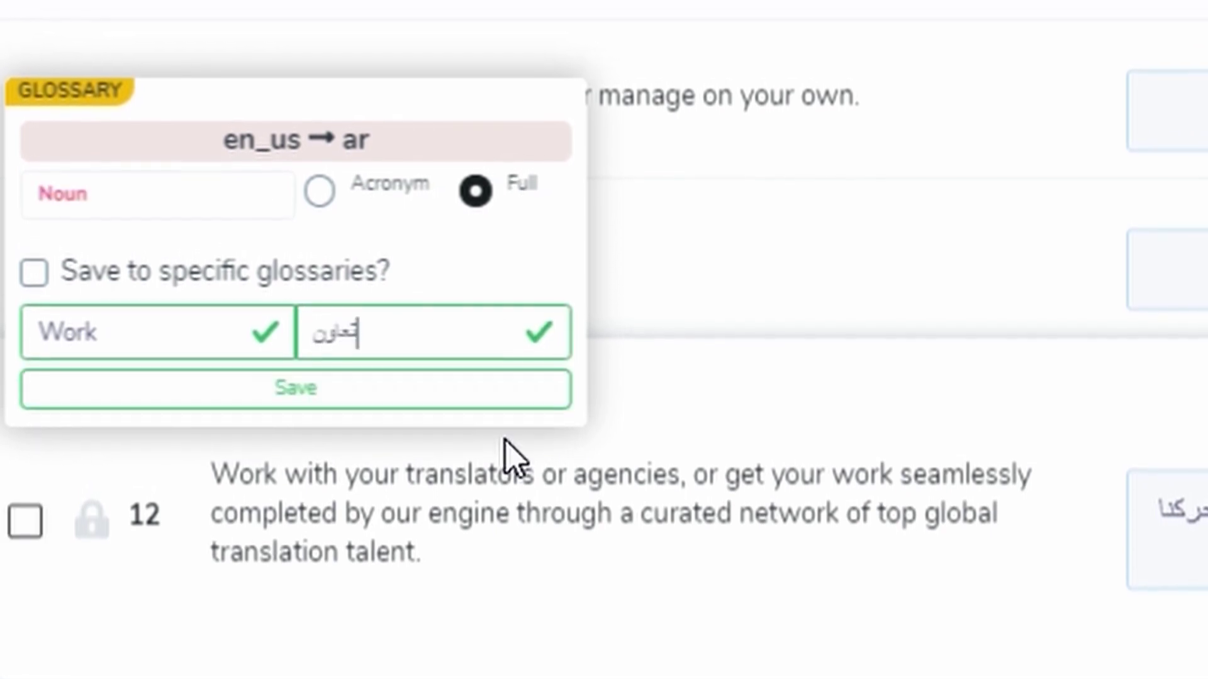
click(376, 393)
click(339, 377)
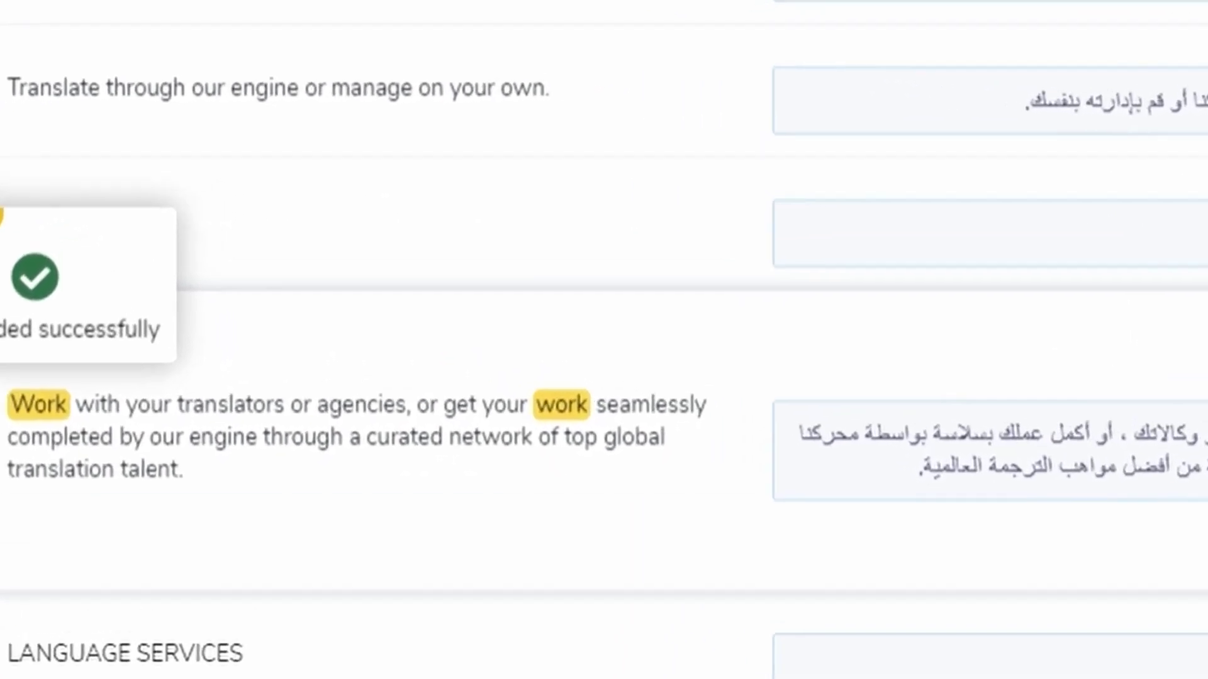
Save "global" from segment 12 as a glossary term with the Arabic translation "ذات المستوى العالمي"
double_click(634, 438)
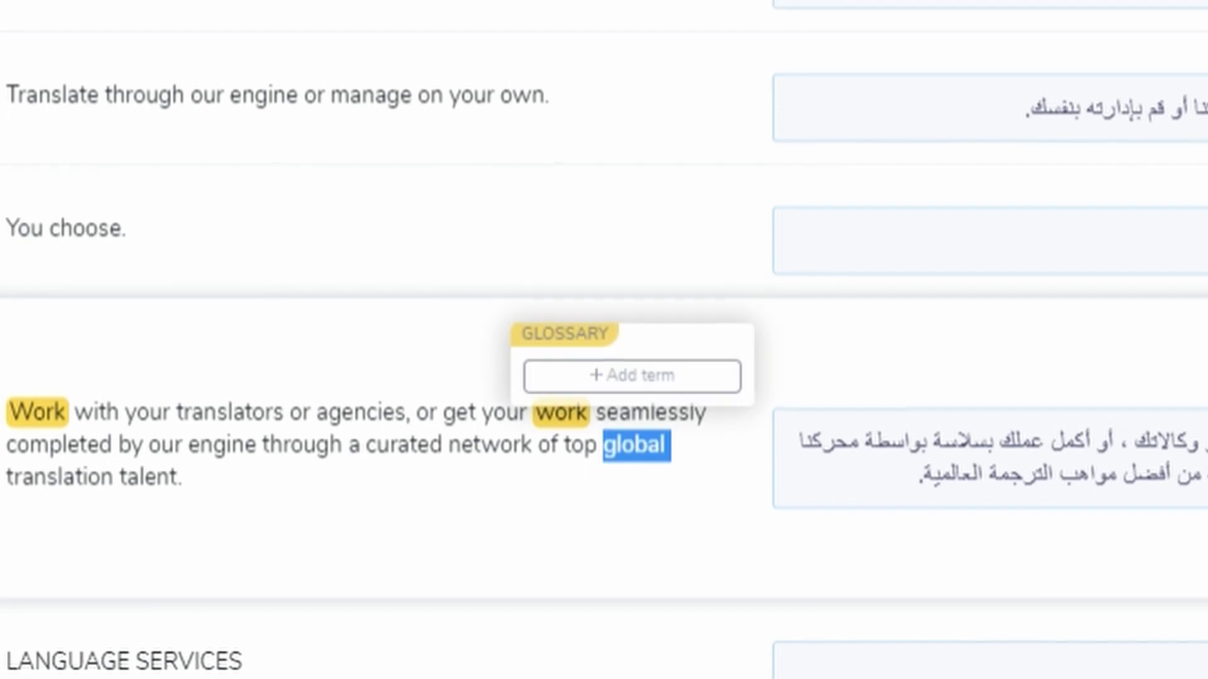
click(655, 394)
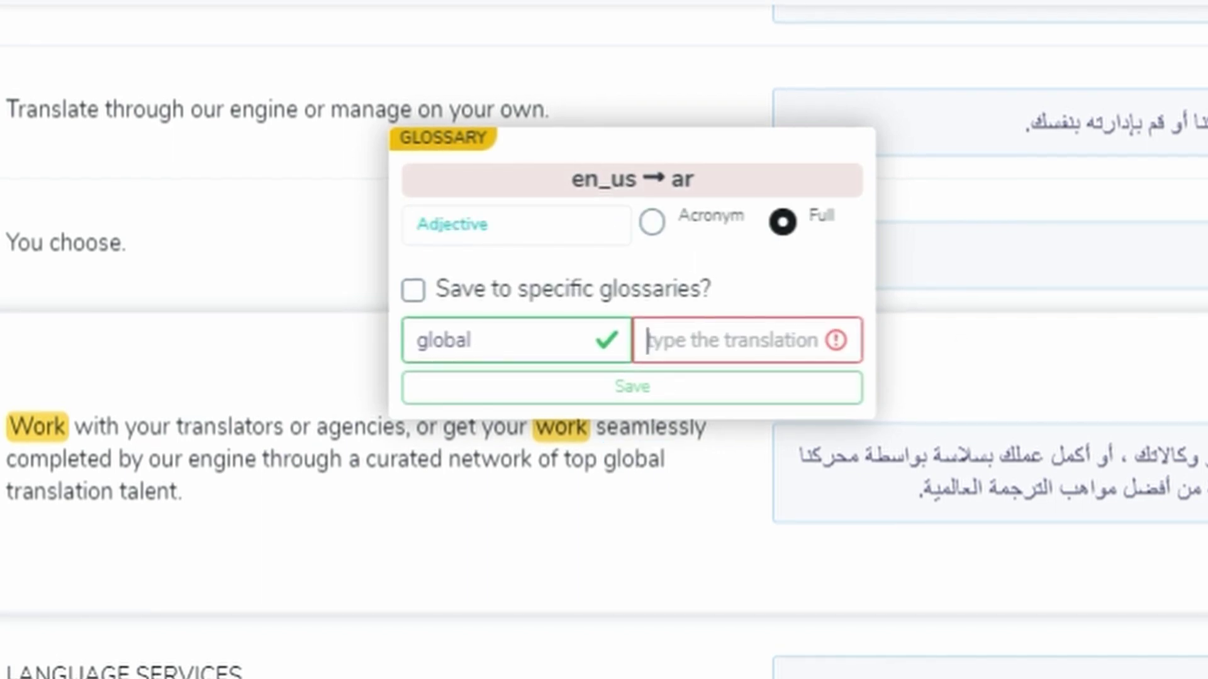
text(عات المست)
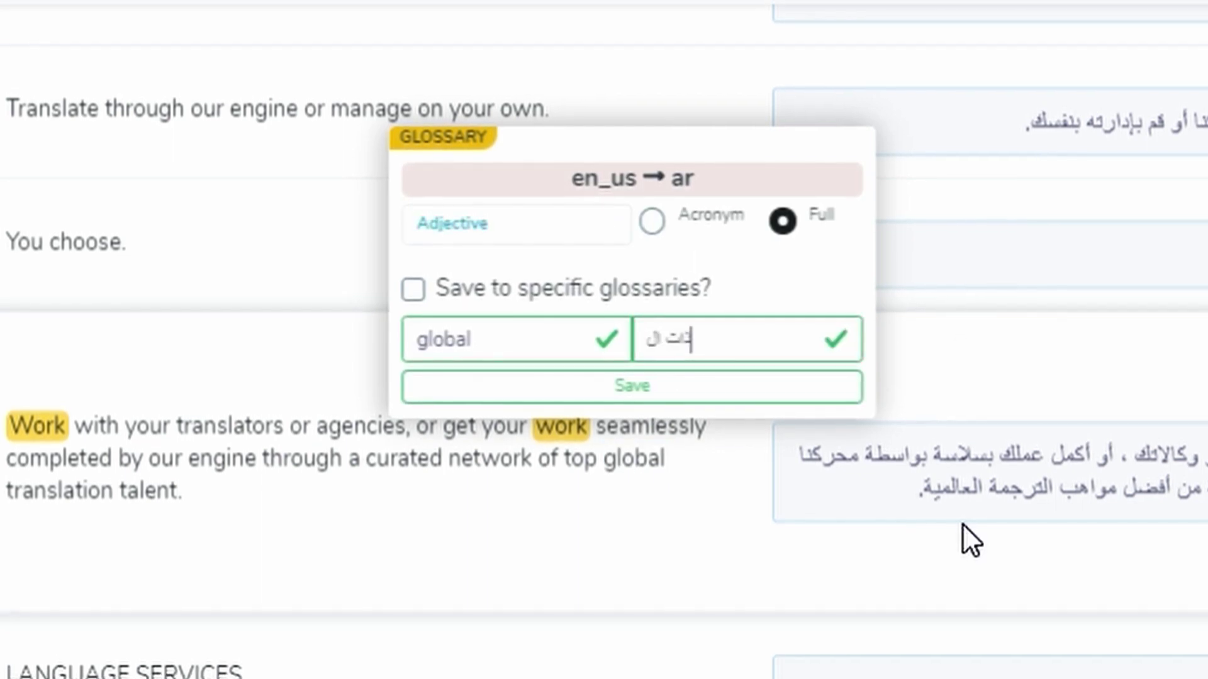
text(وى العالمي)
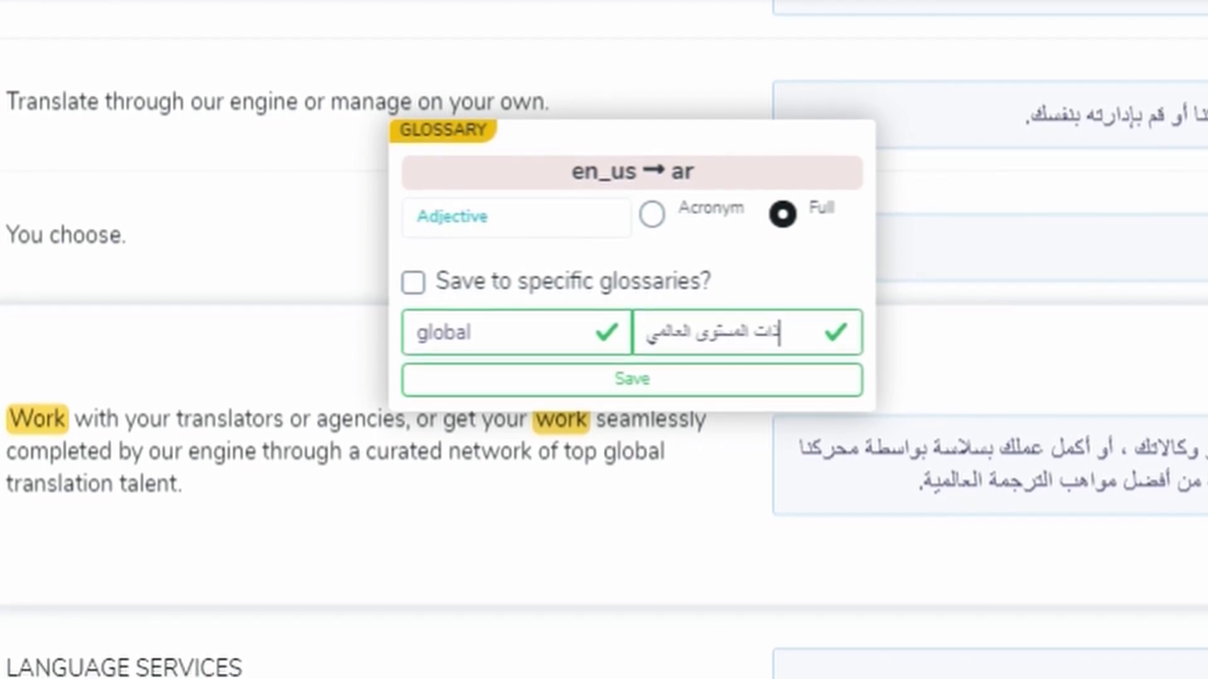
click(755, 387)
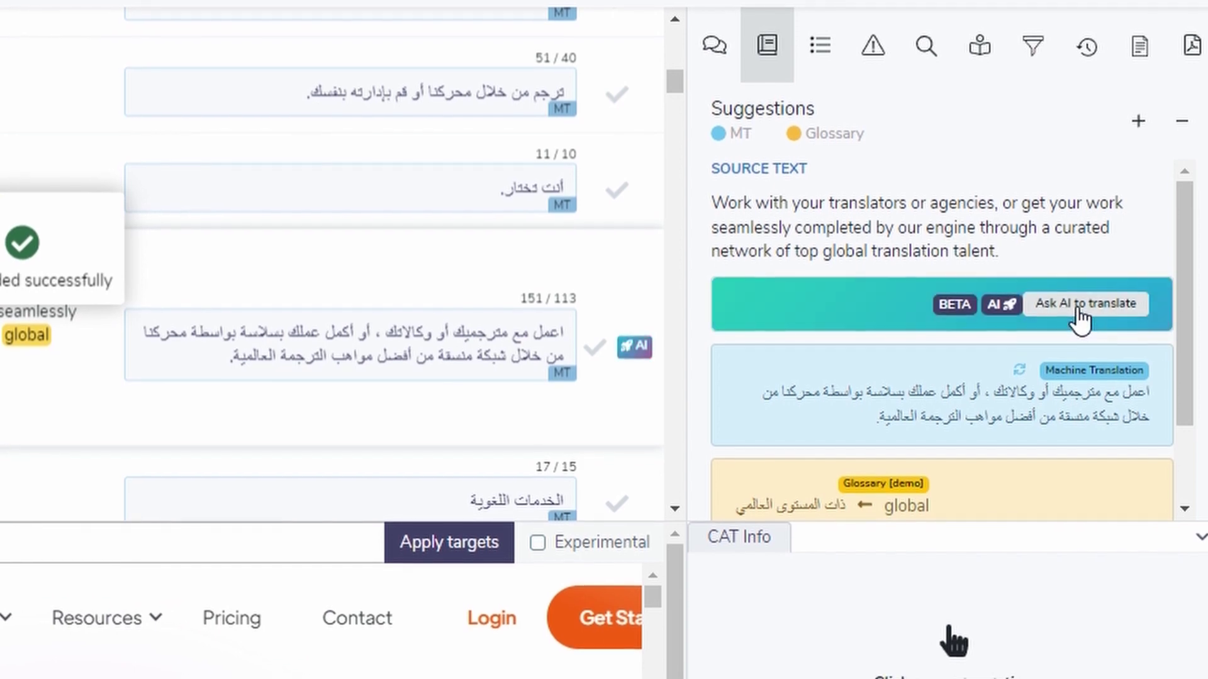
Ask AI to translate segment 12 and apply its suggestion as the target text
click(1080, 318)
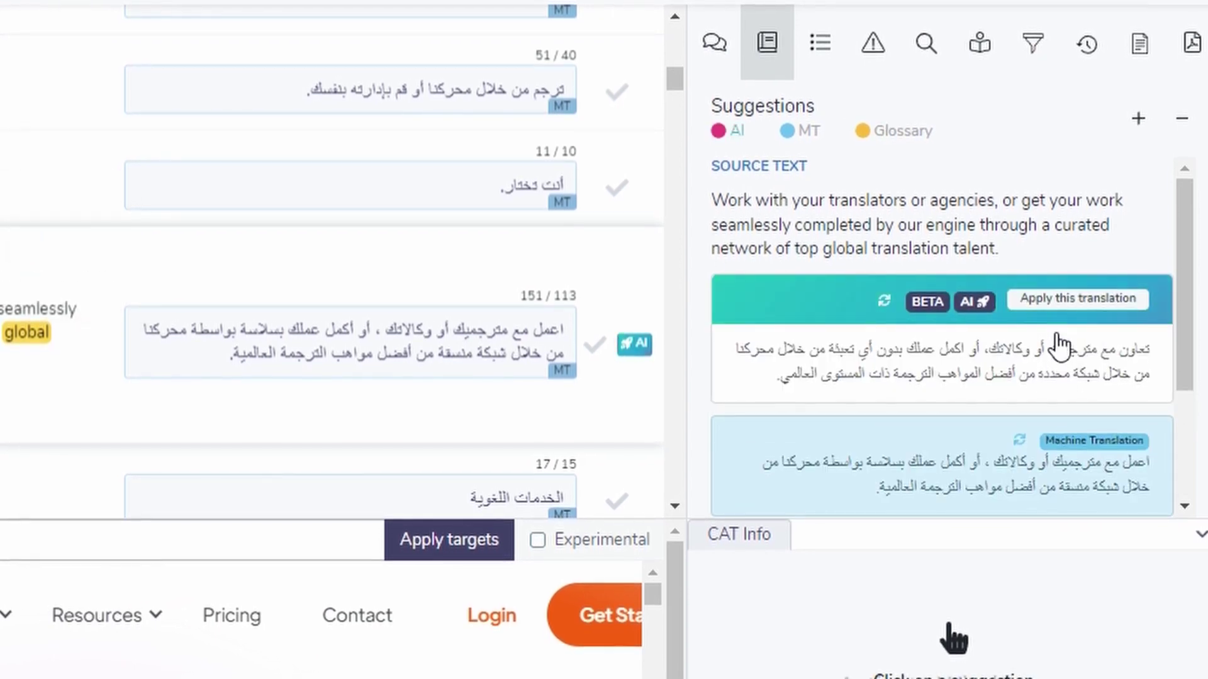
click(1060, 302)
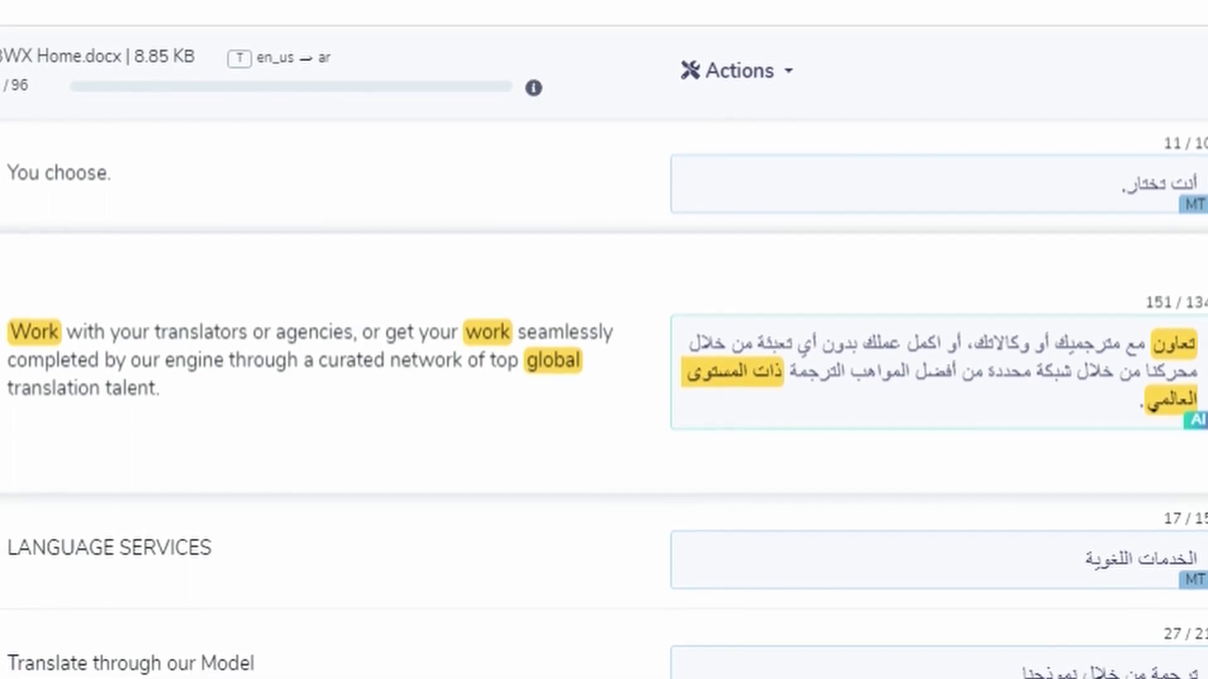
Add "turnaround" from segment 24 to the glossary with the Arabic translation "زمن الإنجاز"
scroll(604, 359, down, 5)
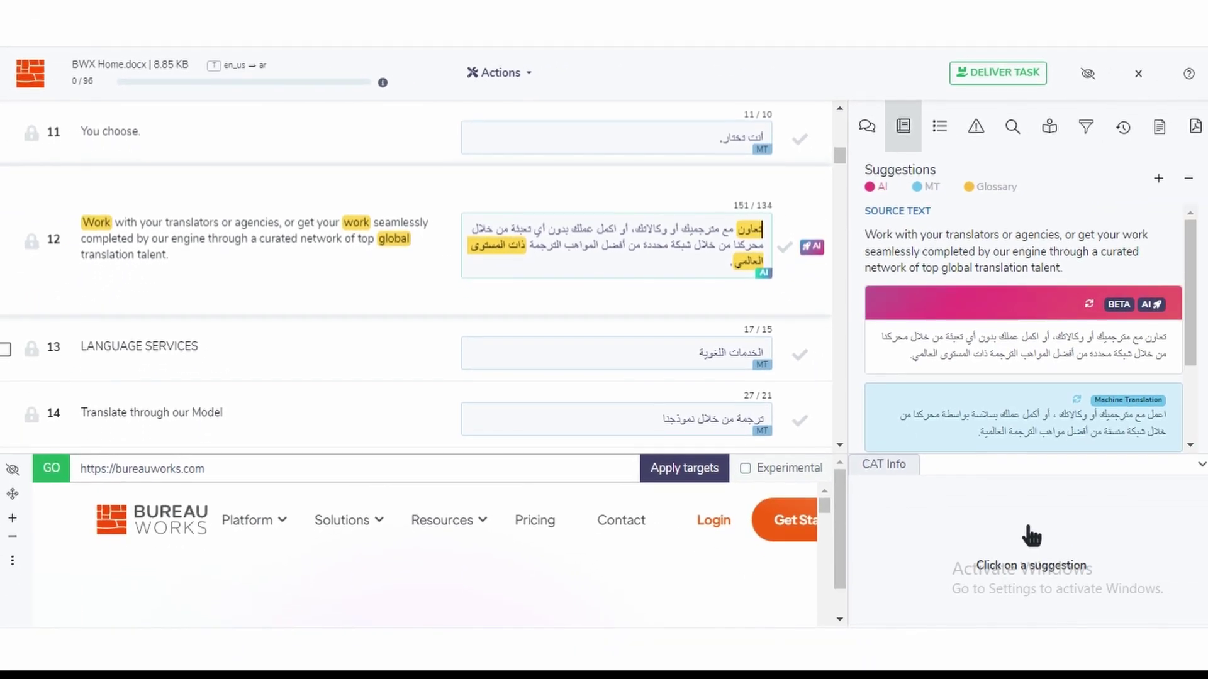
scroll(594, 358, down, 5)
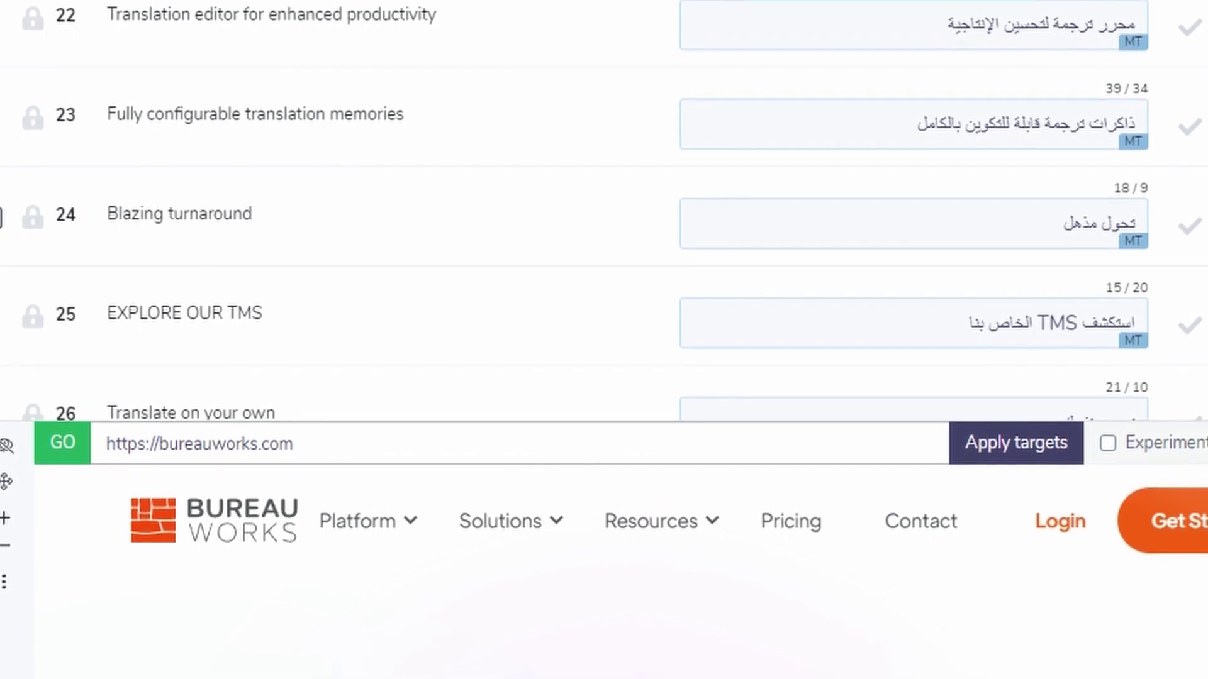
double_click(210, 216)
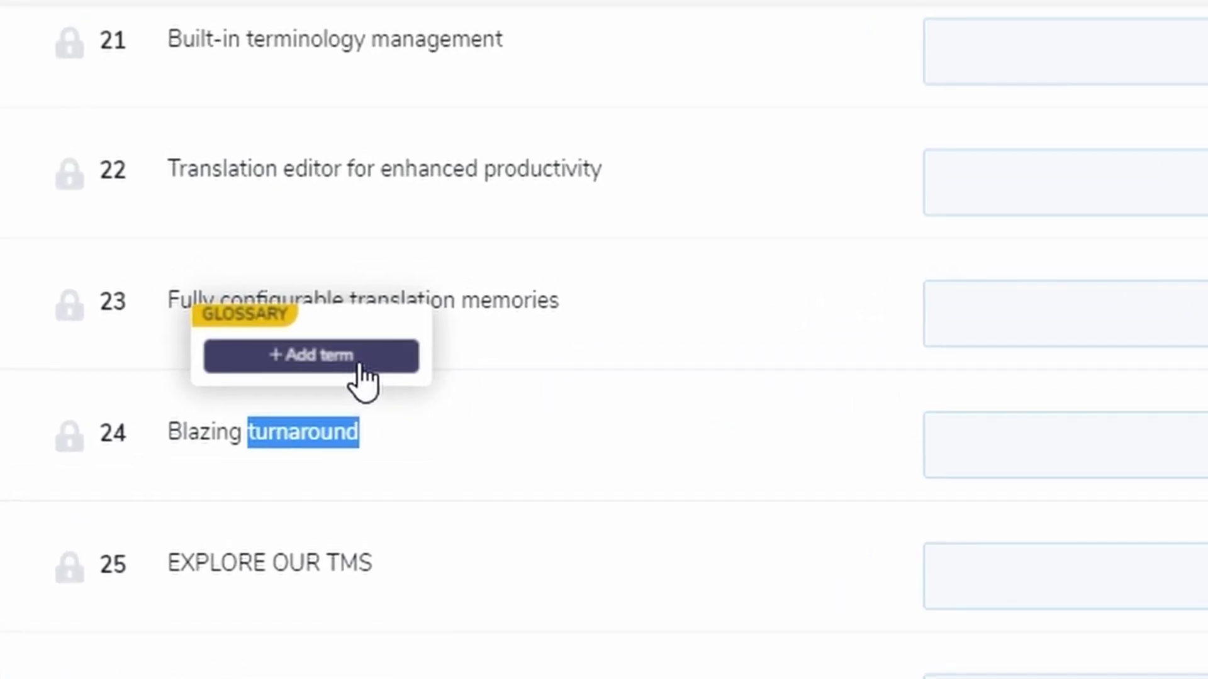
click(390, 351)
text(زمن الإنجاز)
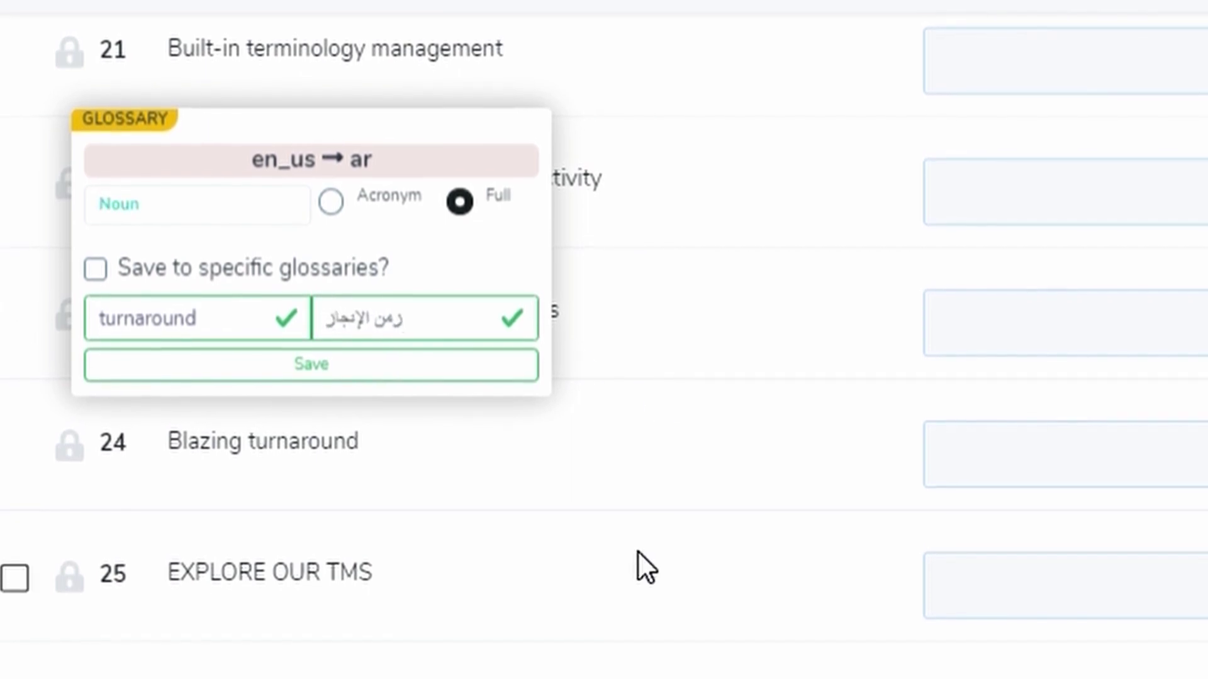
click(428, 364)
click(356, 343)
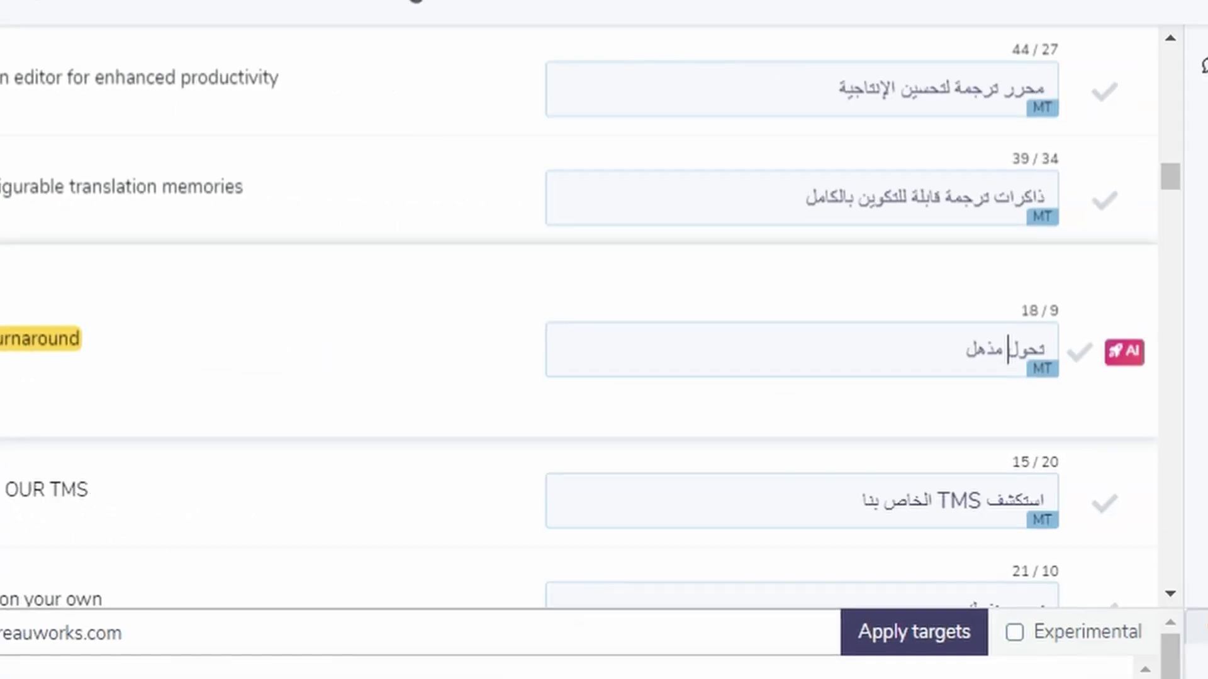
Get an AI translation for segment 24, "Blazing turnaround", and apply it to the target
click(1105, 261)
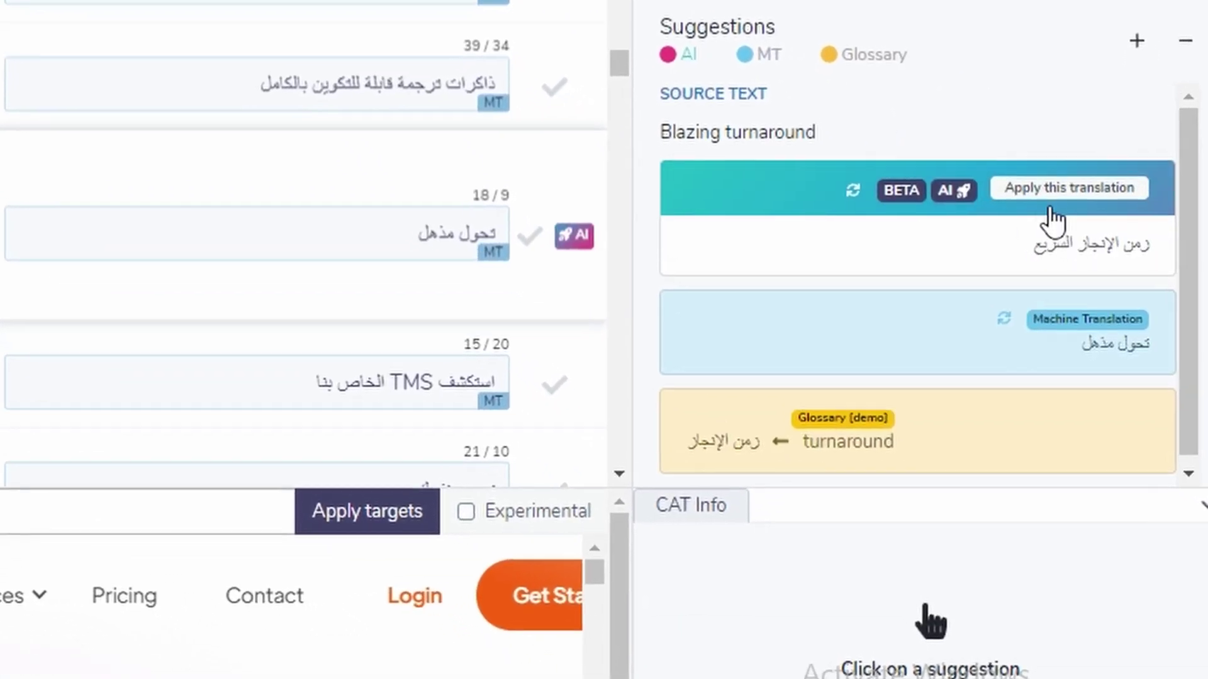
click(1189, 412)
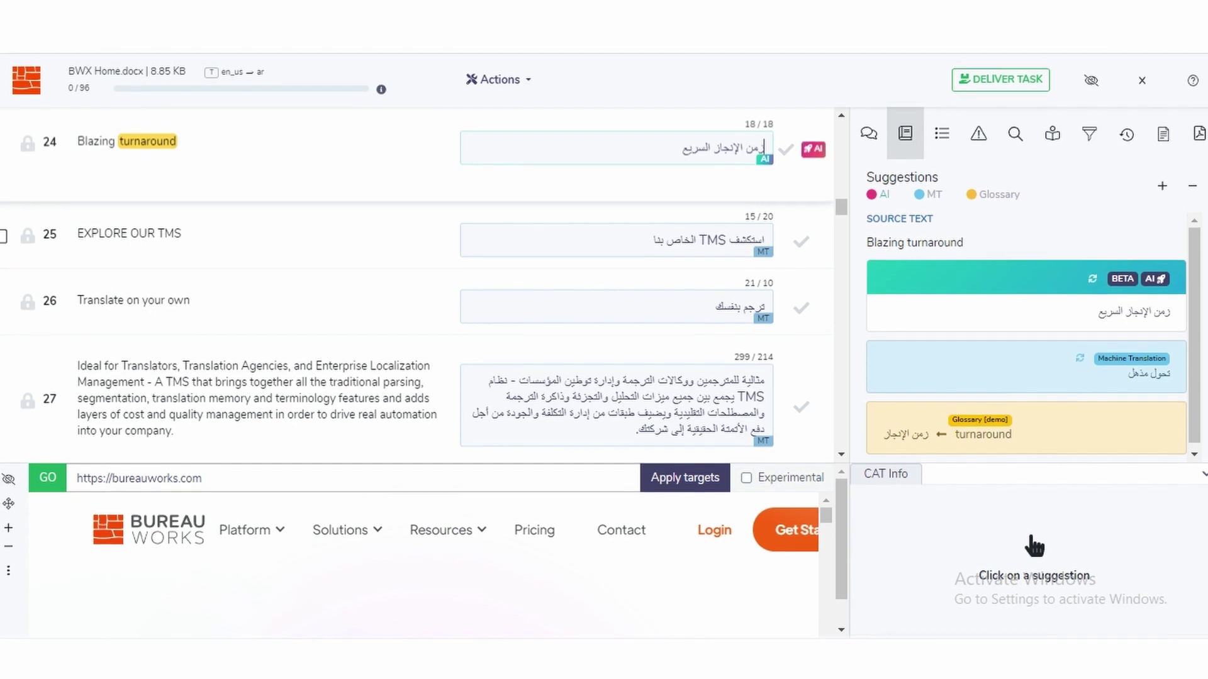
Add "TMS" from segment 25 to the glossary with the Arabic translation "نظام إدارة الترجمة"
double_click(170, 233)
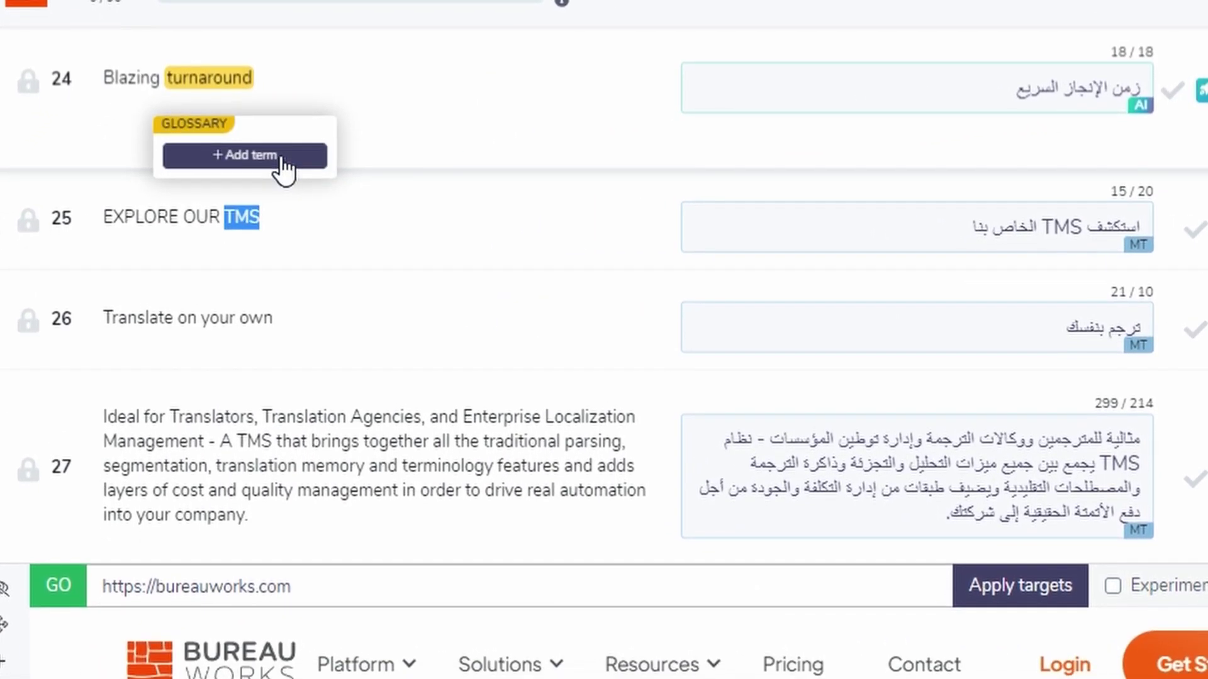
click(280, 158)
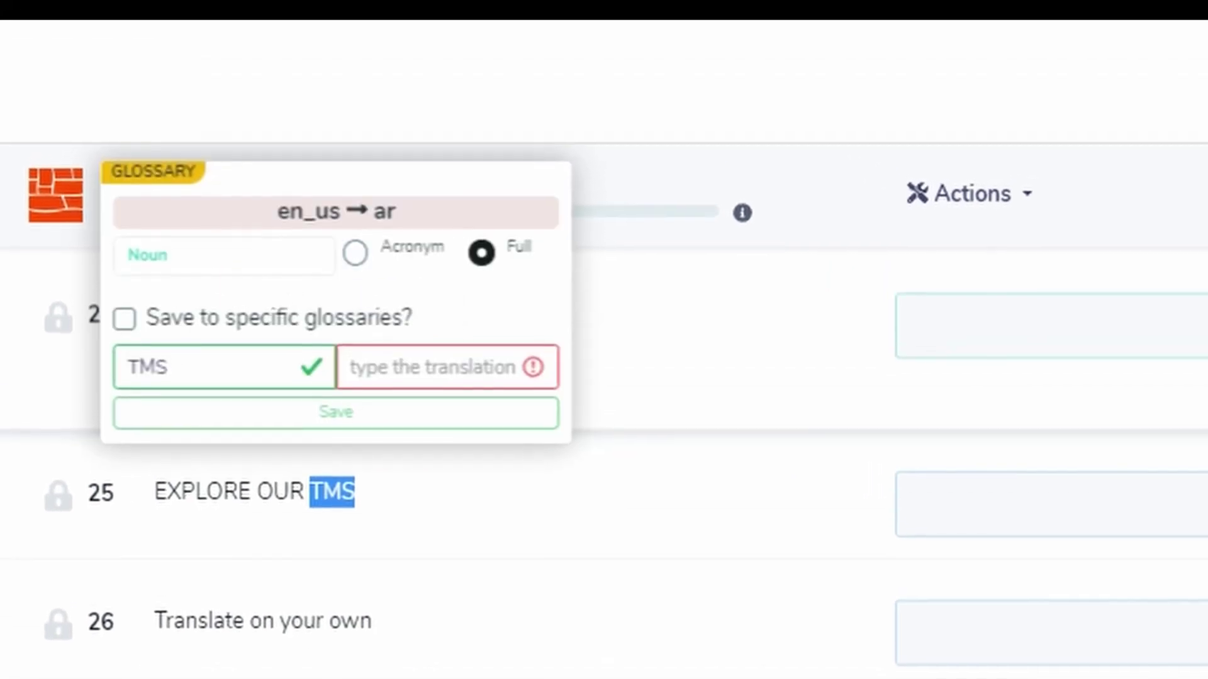
text(نظام)
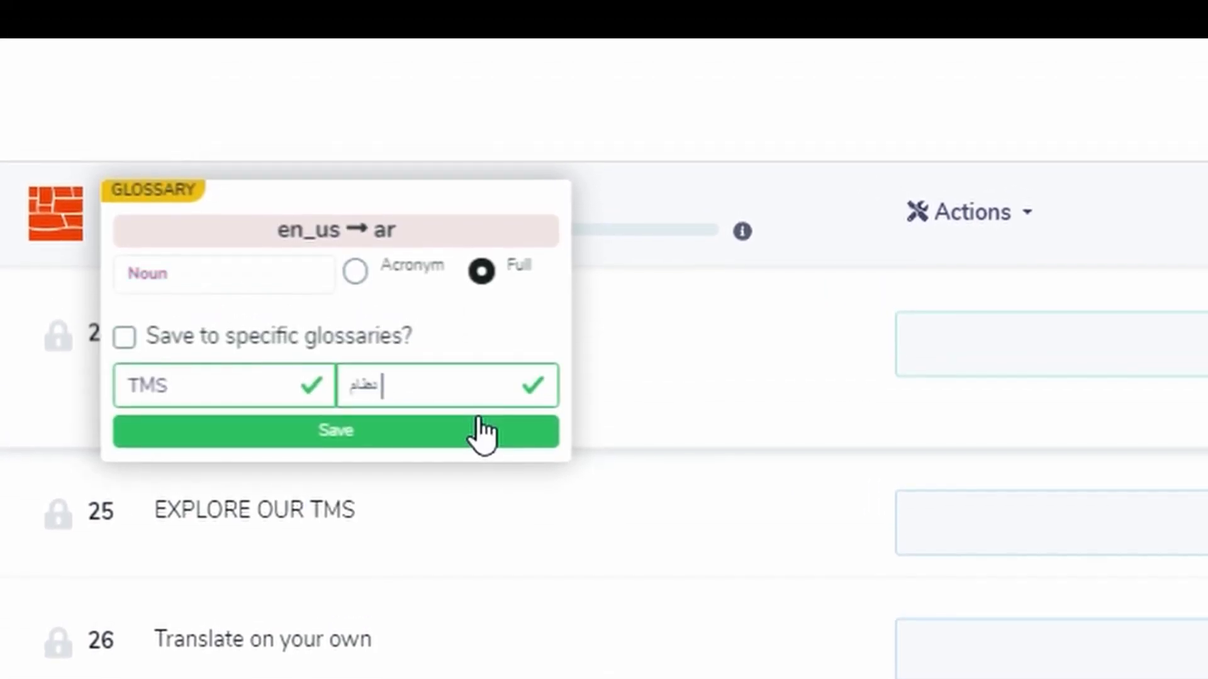
text( إدارة الترجمة)
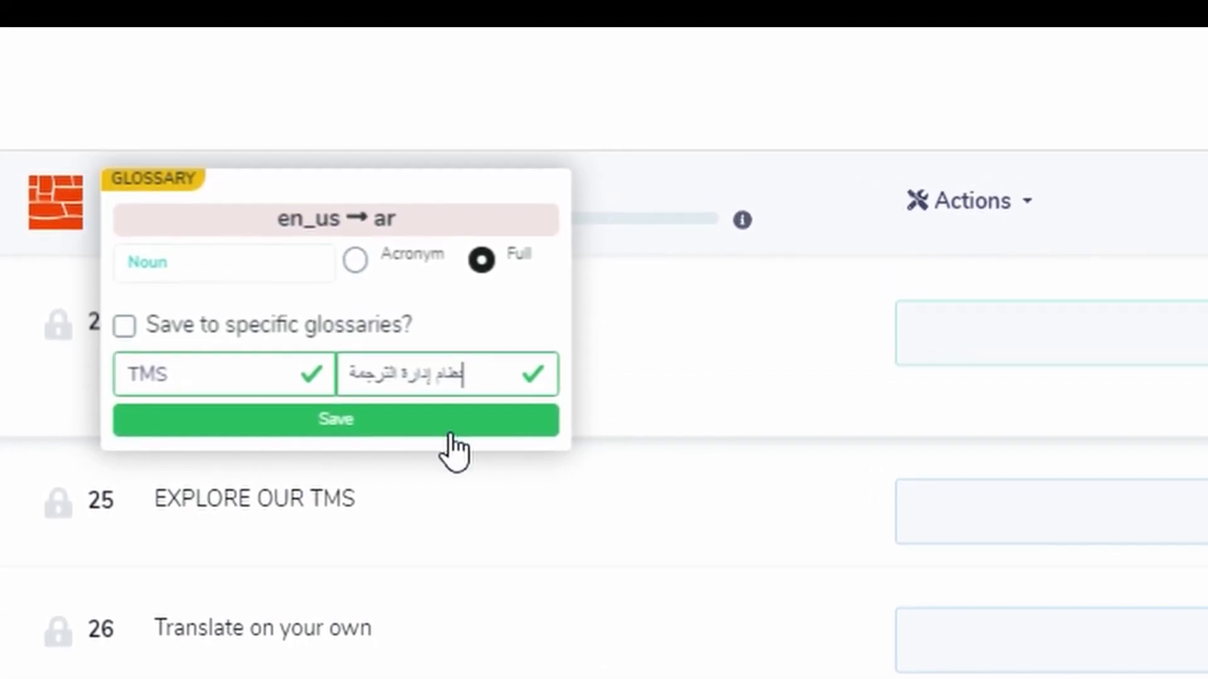
click(448, 437)
click(380, 396)
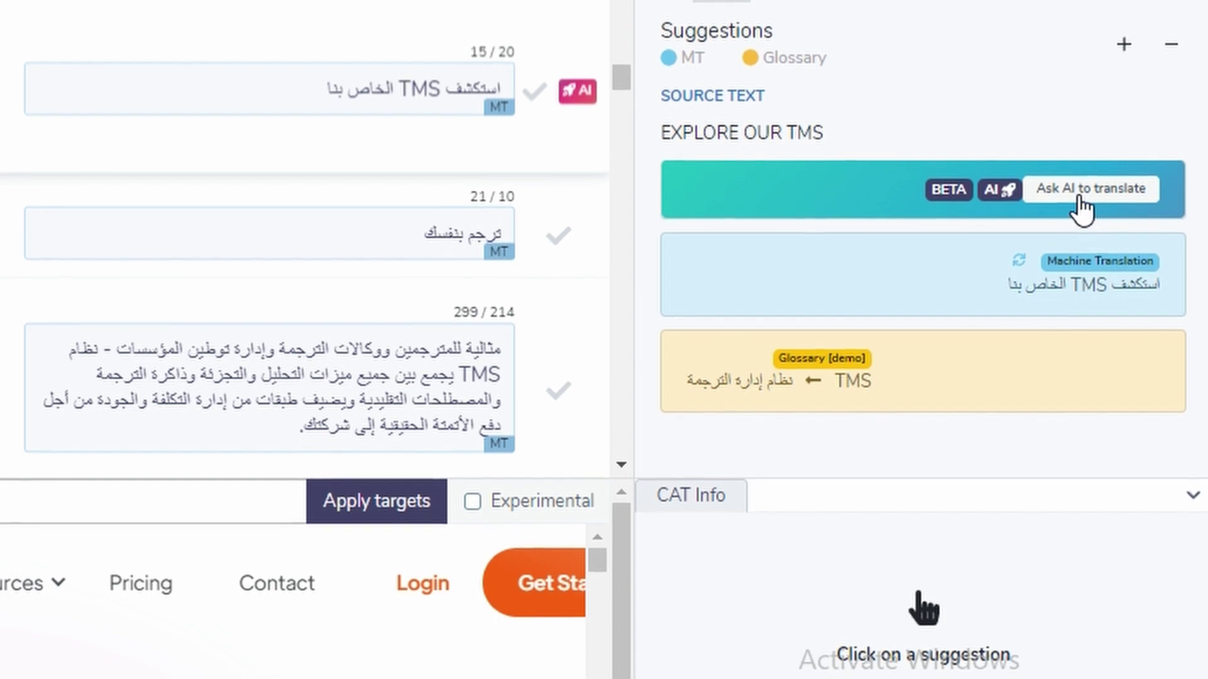
Have AI translate segment 25, "EXPLORE OUR TMS", and apply the suggested translation
mouse_move(1067, 262)
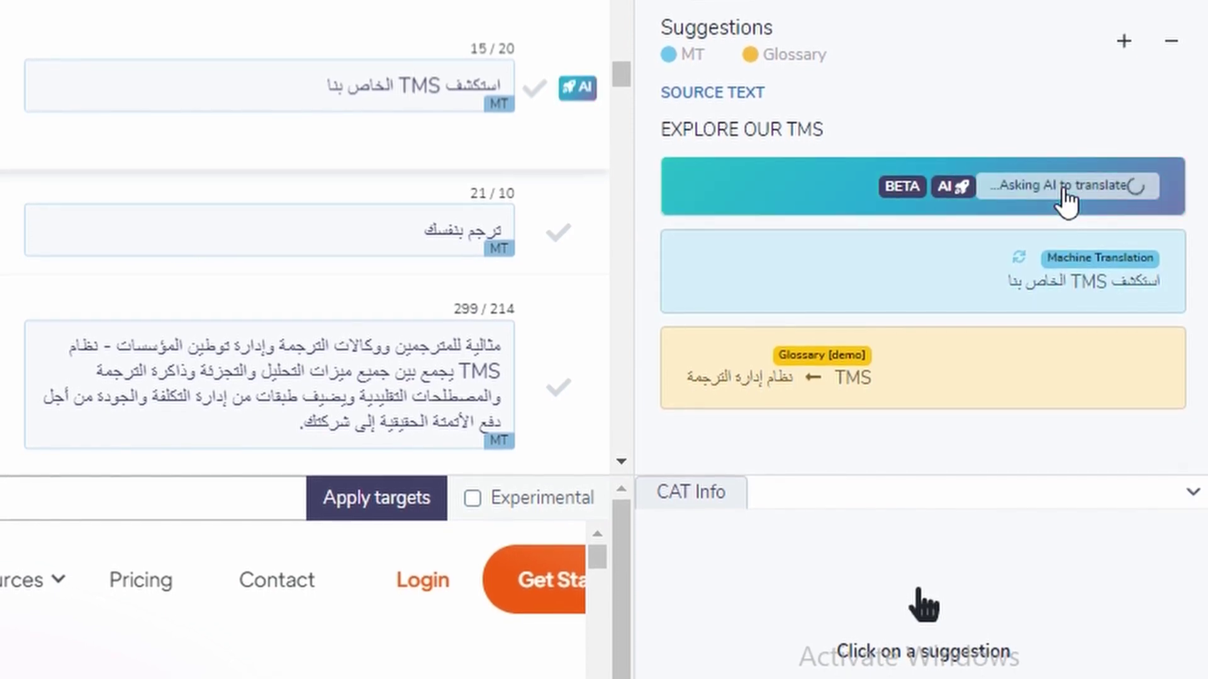
mouse_move(1062, 271)
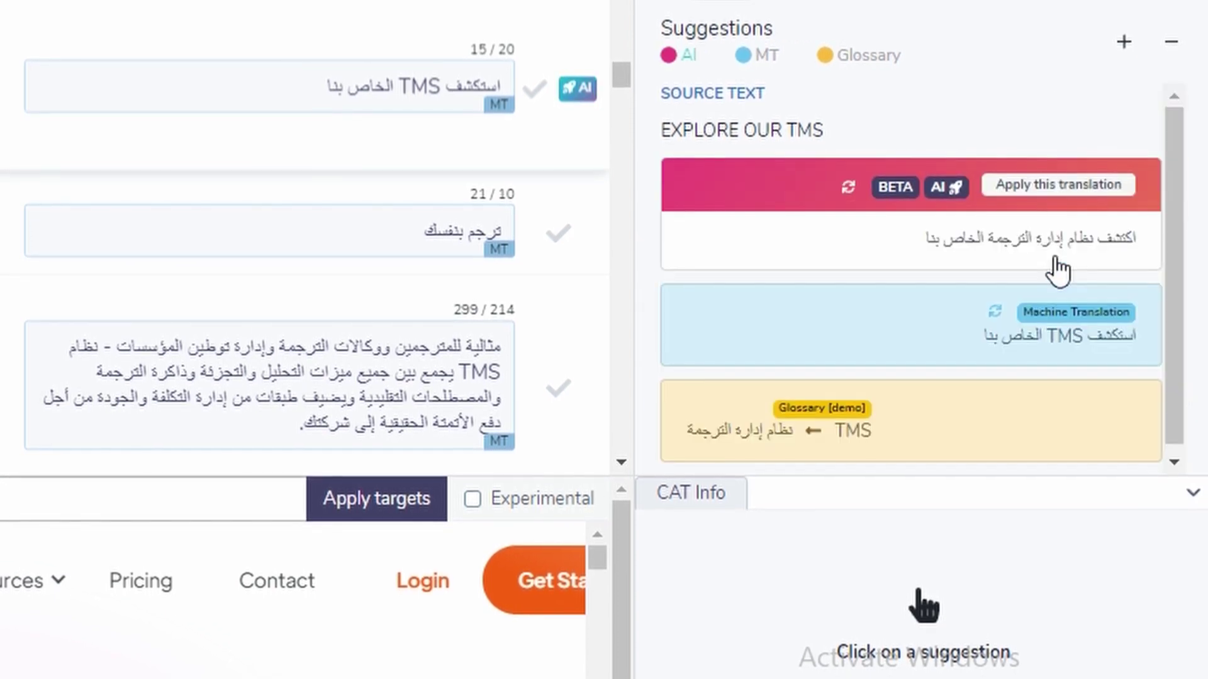
click(1061, 186)
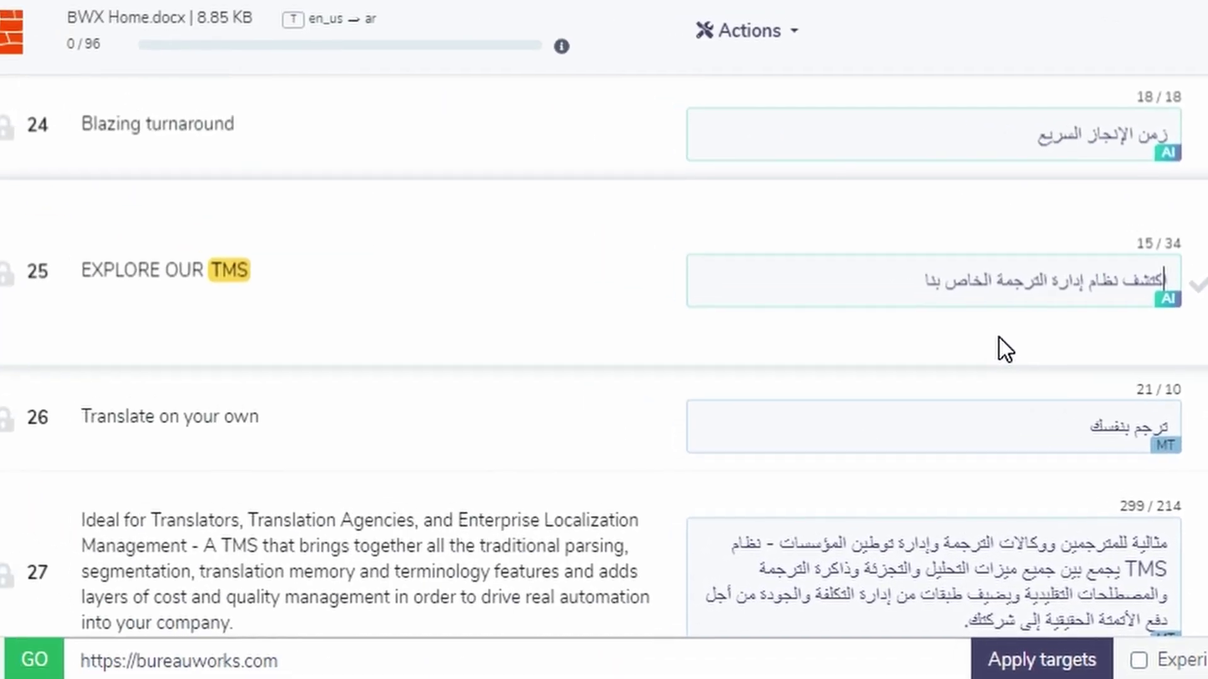
Reword the Arabic target of segment 25 to "اكتشف نظامنا لإدارة الترجمة" and confirm the segment
key(shift+End)
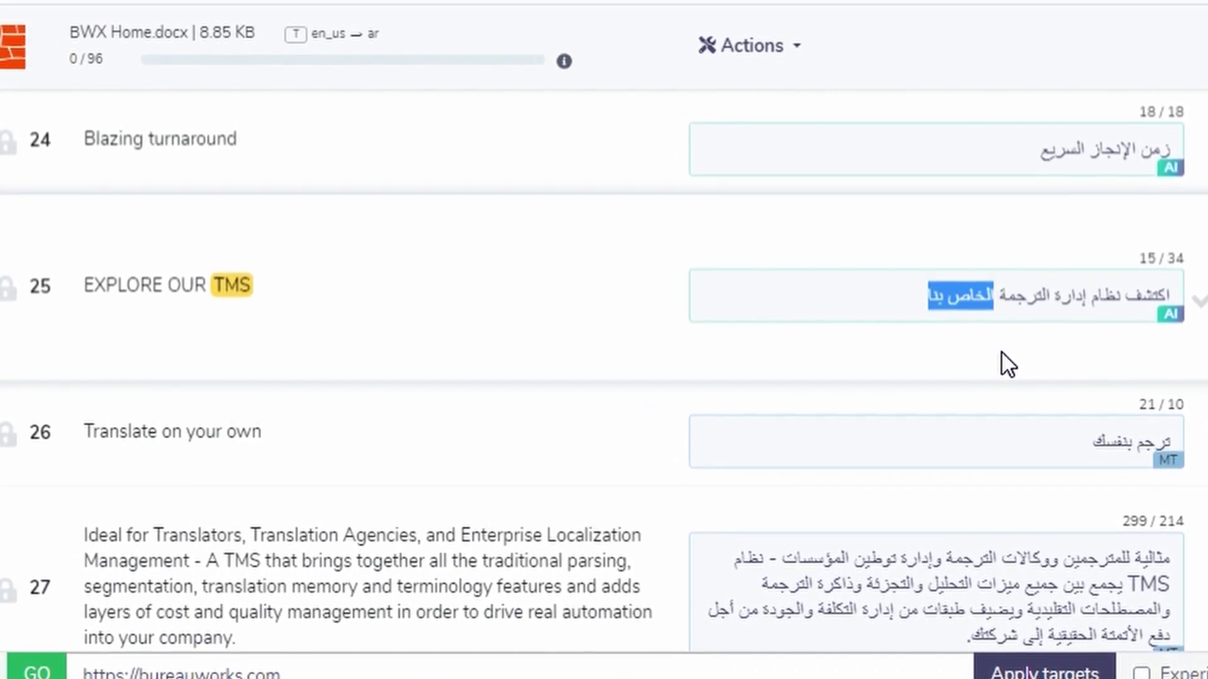
key(Delete)
key(Right)
key(Right)
key(Right)
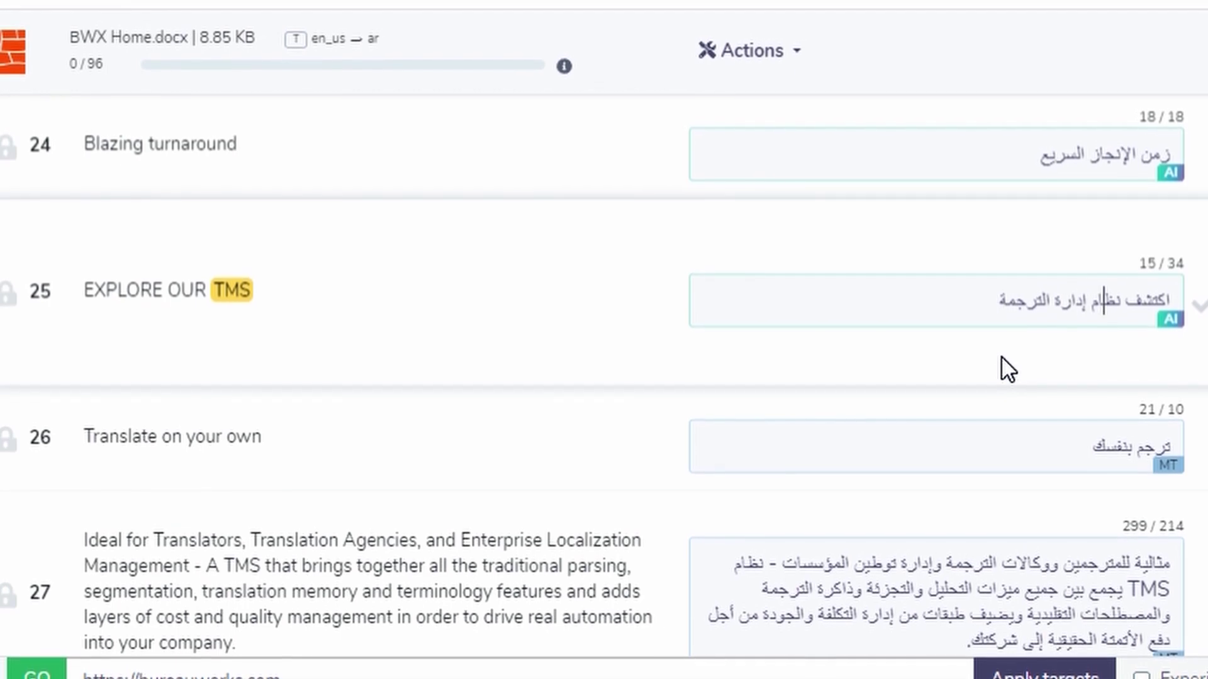
key(ctrl+Right)
key(ctrl+Right)
key(ctrl+Right)
key(BackSpace)
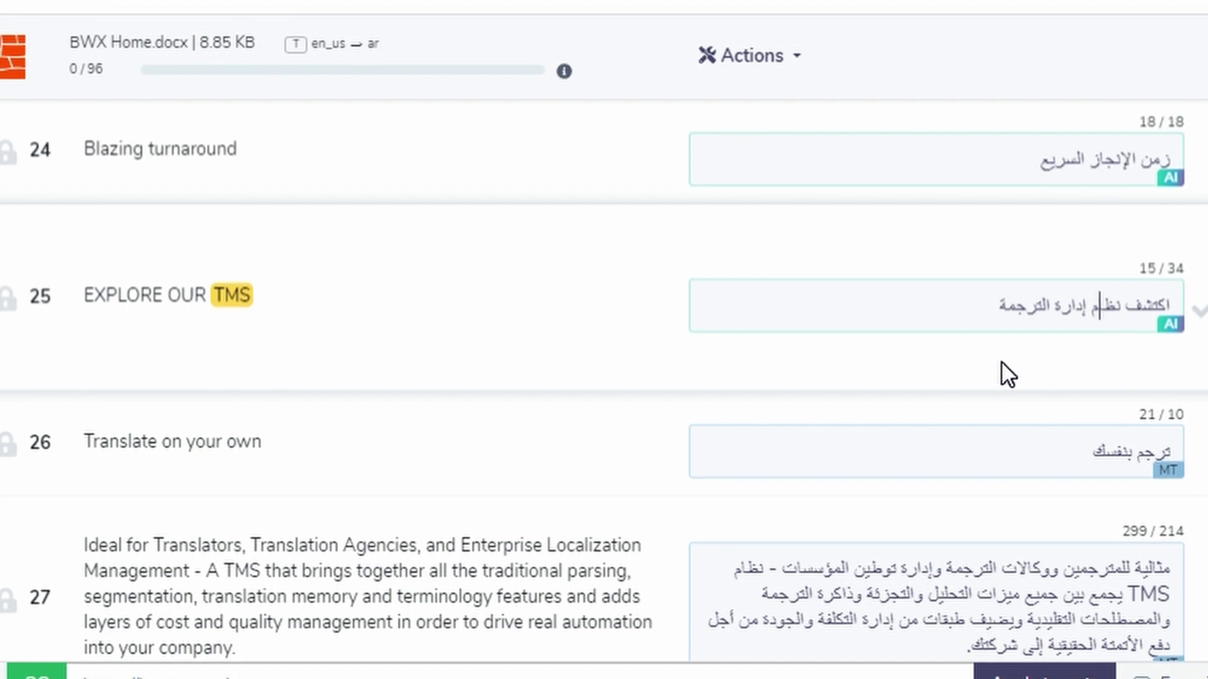
text(نظا)
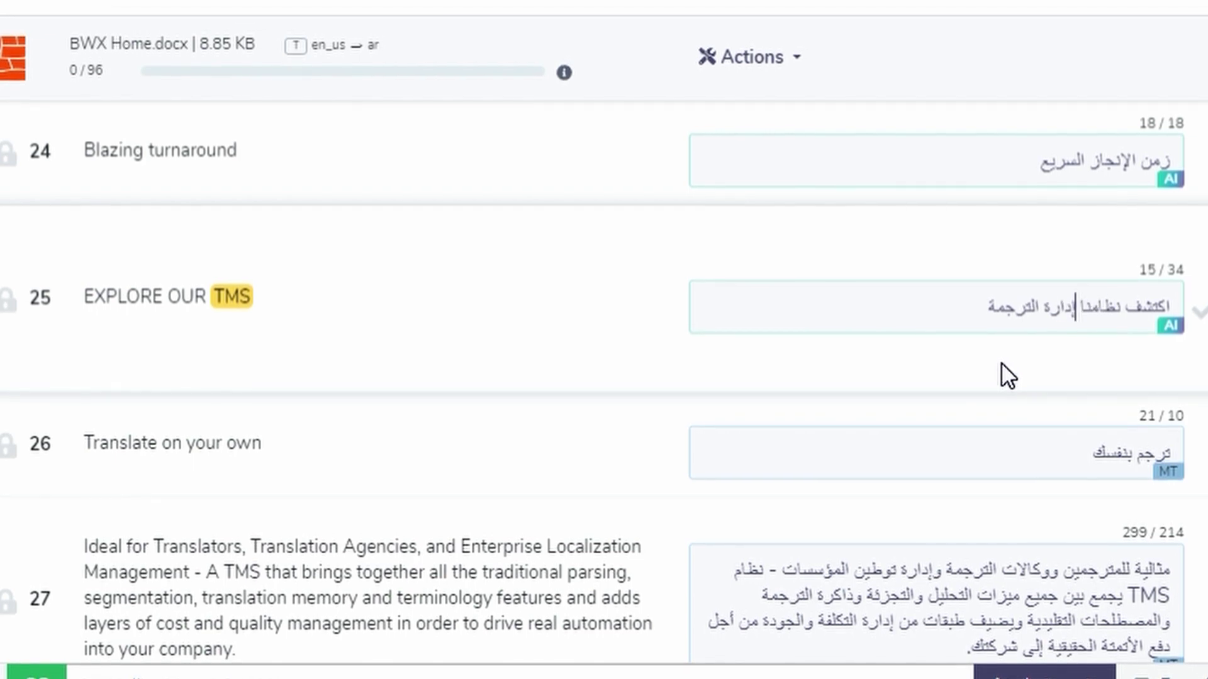
key(Left)
text(ل)
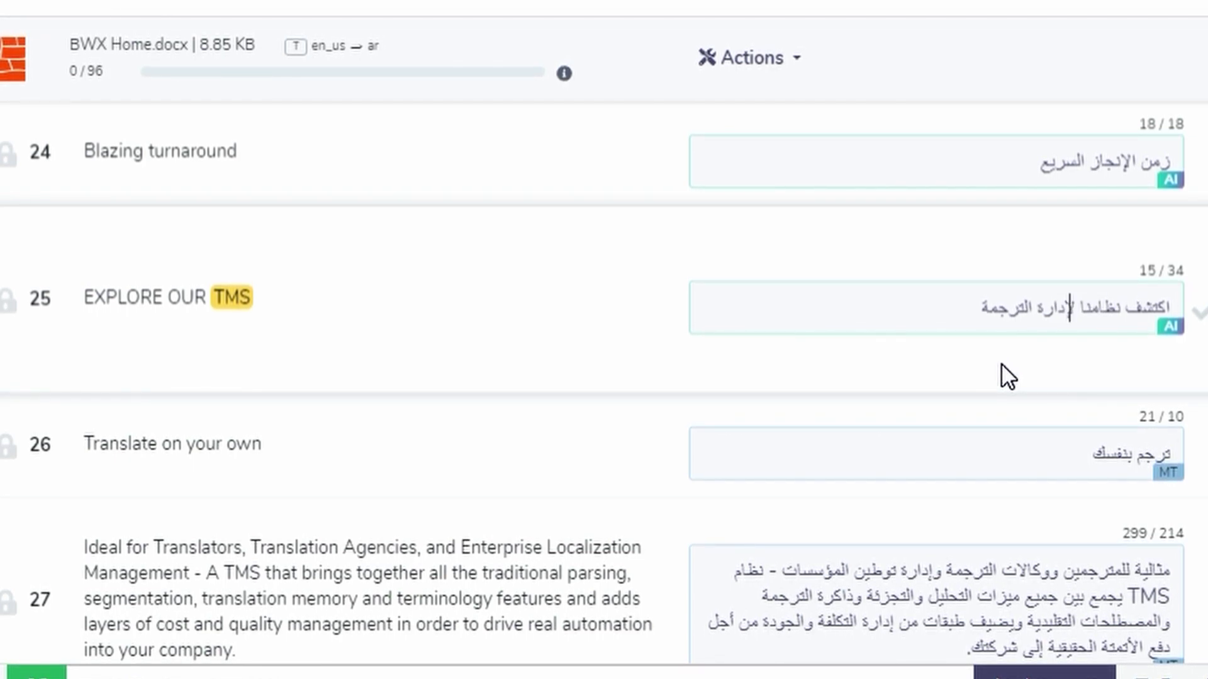
key(ctrl+Return)
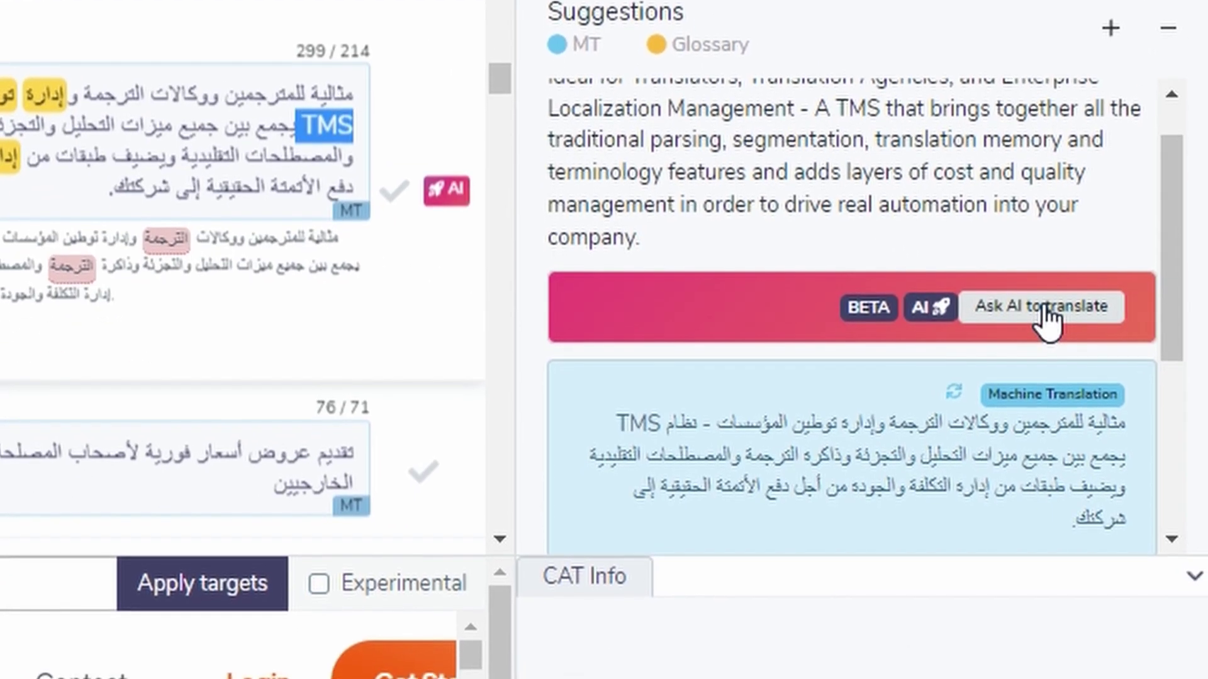
Have AI translate segment 27, "Ideal for Translators, Translation Agencies, and Enterprise Localization Management", and apply the suggestion to the target
click(1046, 315)
click(953, 309)
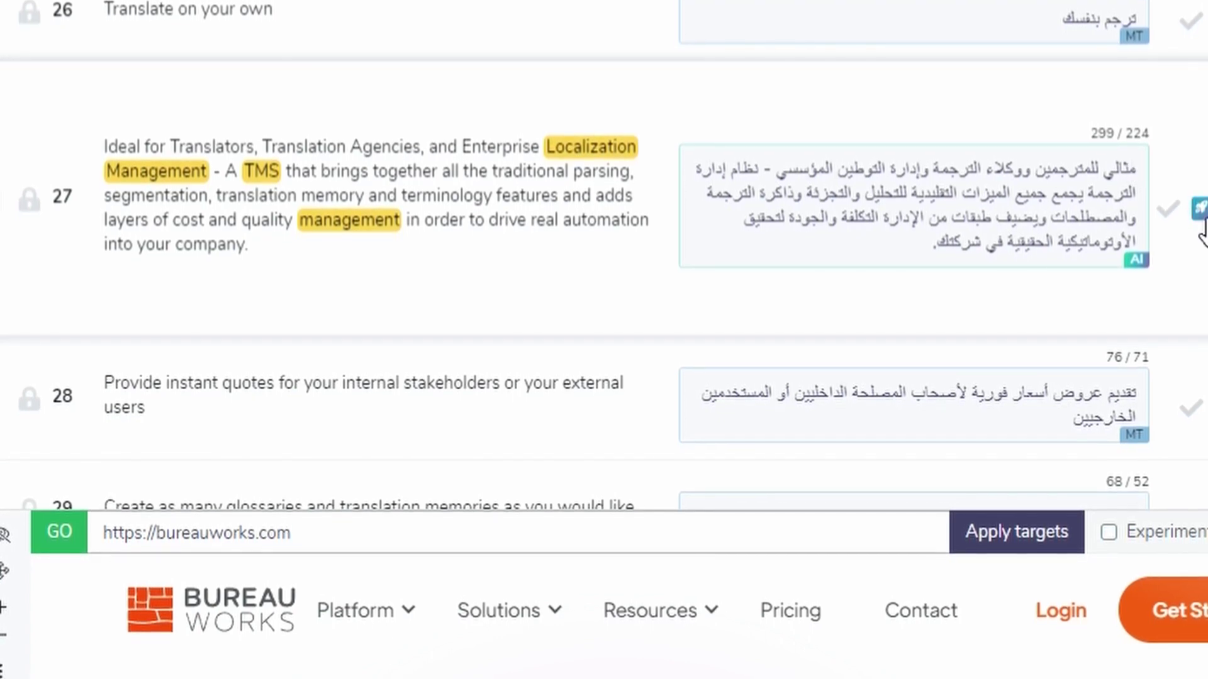
Add "Provide" from segment 28 to the glossary with the Arabic translation "قدّم" and apply the AI translation to that segment
scroll(877, 312, down, 4)
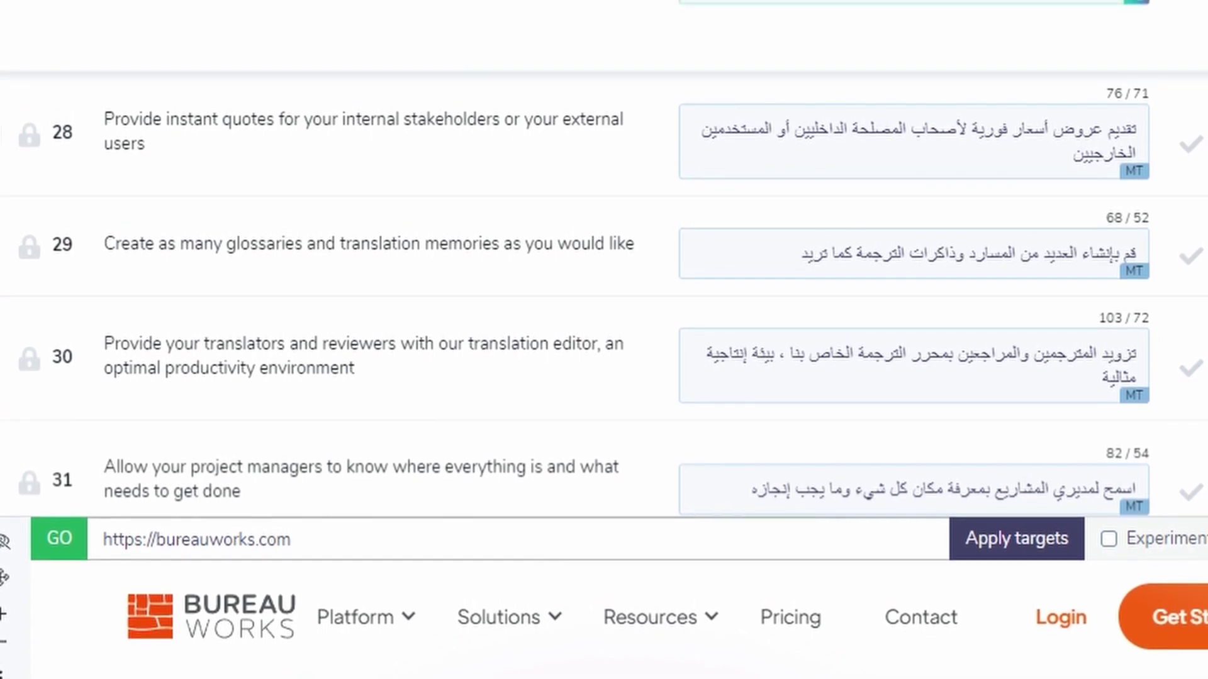
double_click(132, 116)
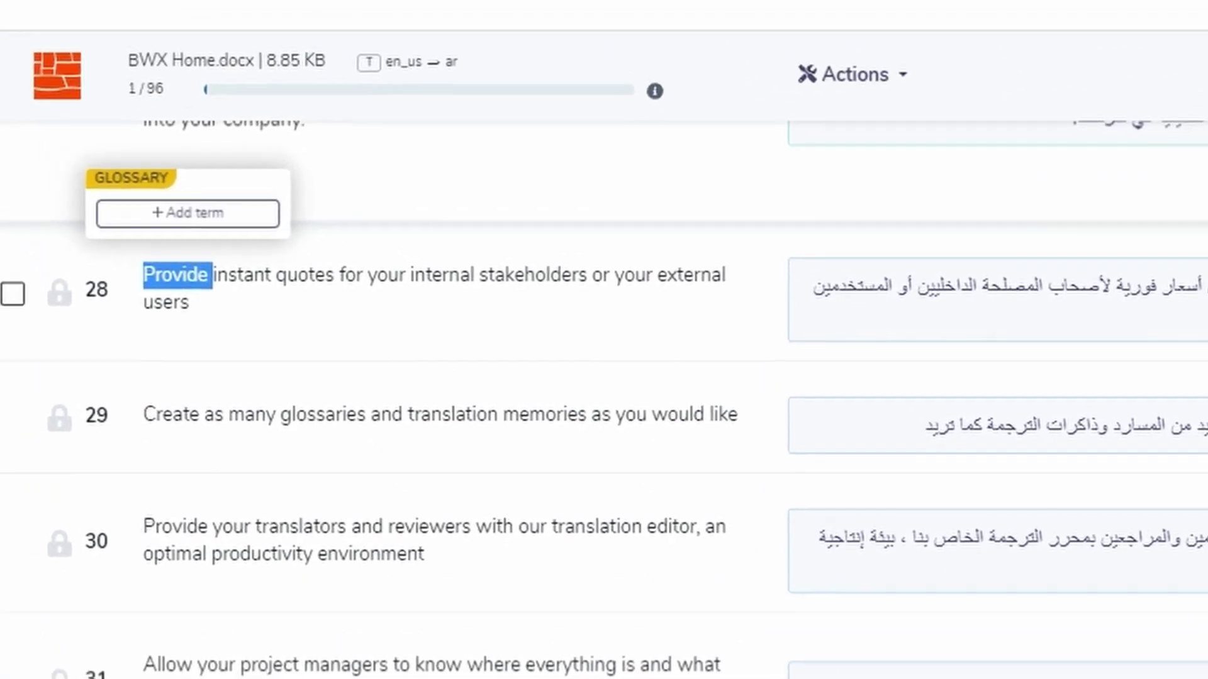
click(187, 213)
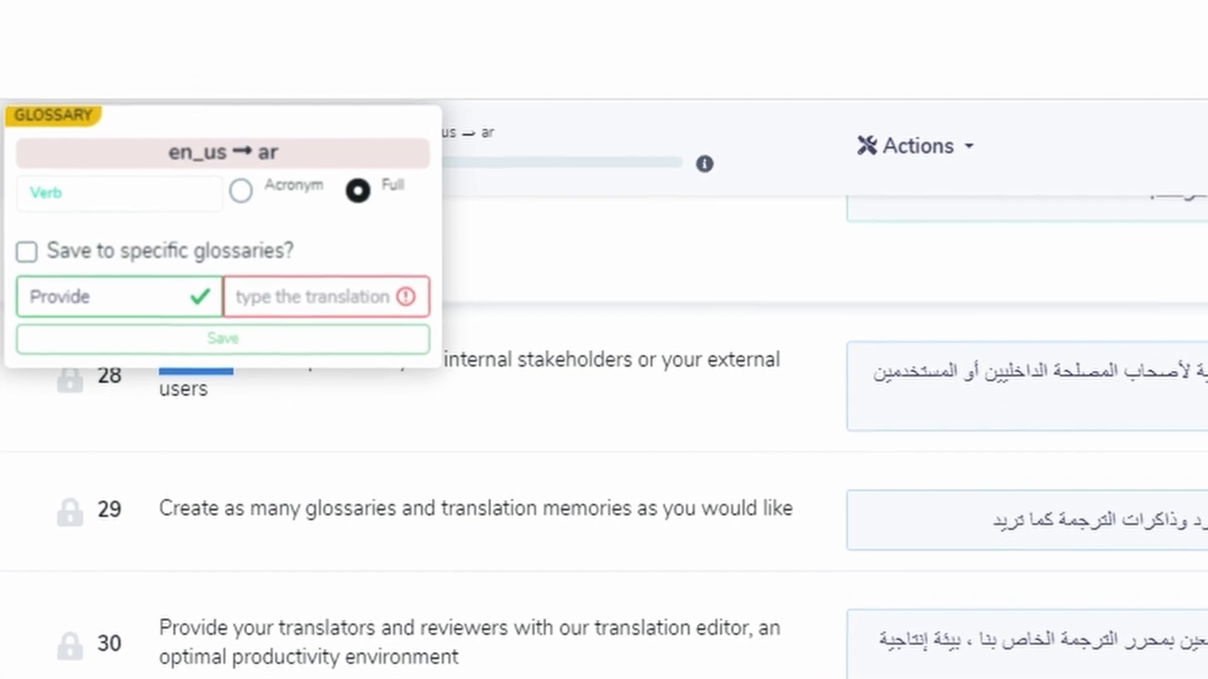
text(قم)
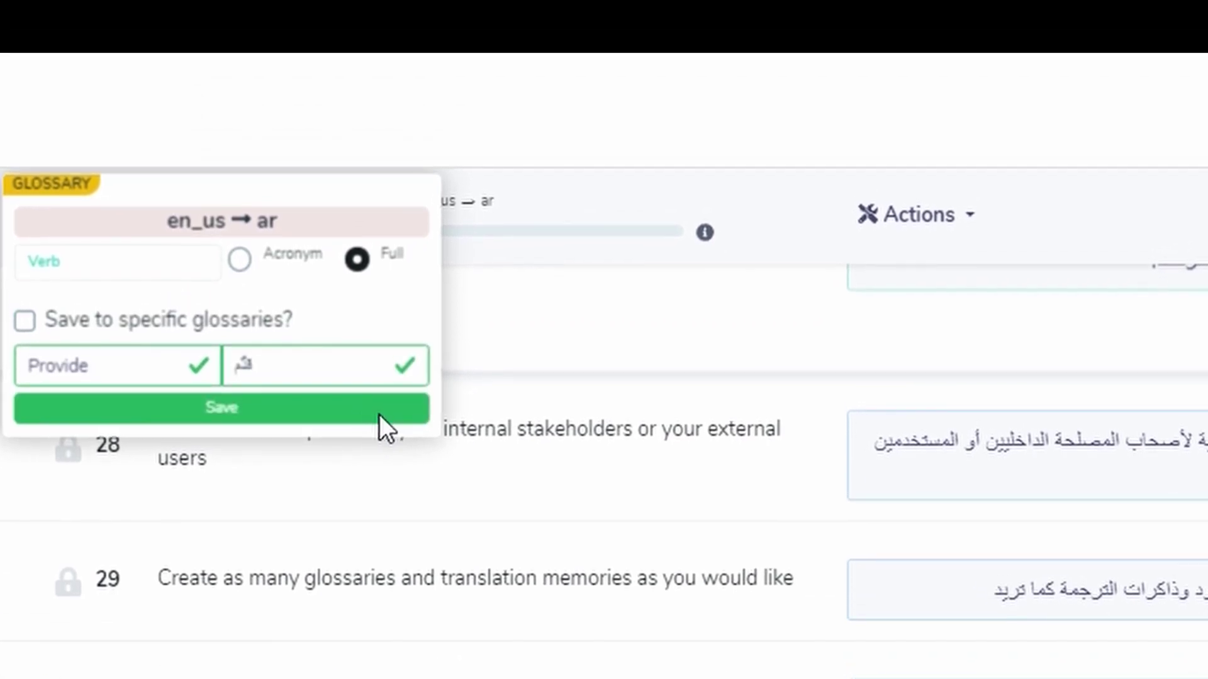
click(380, 414)
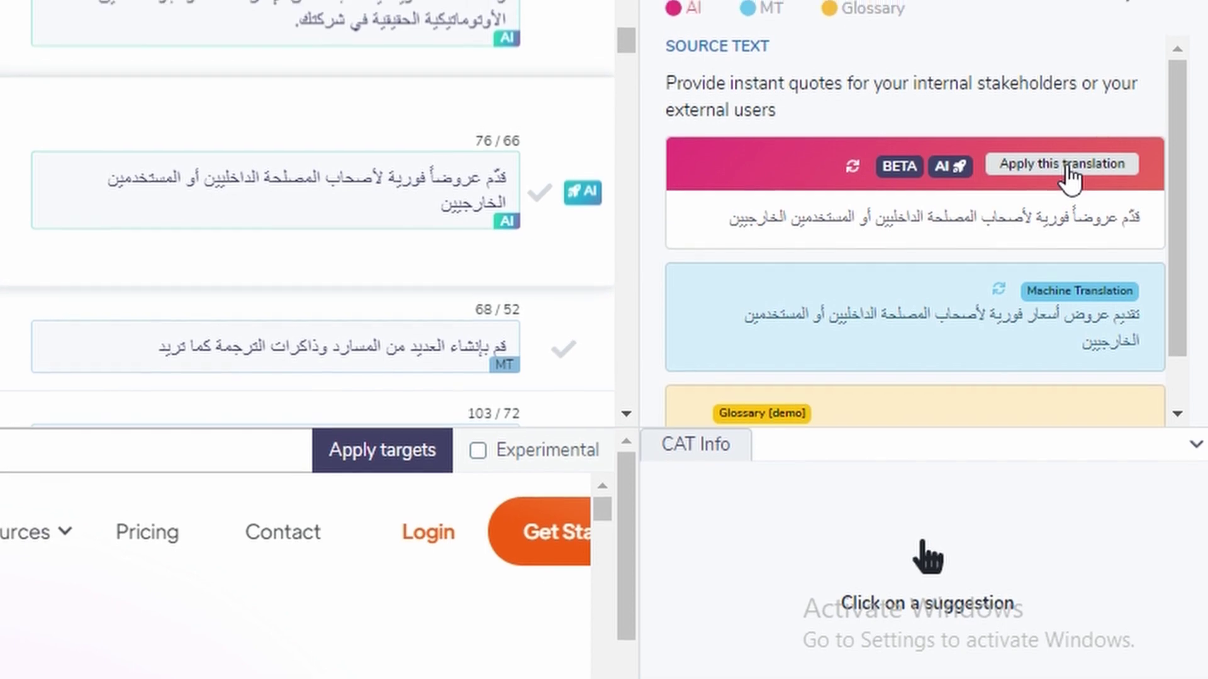
click(1067, 169)
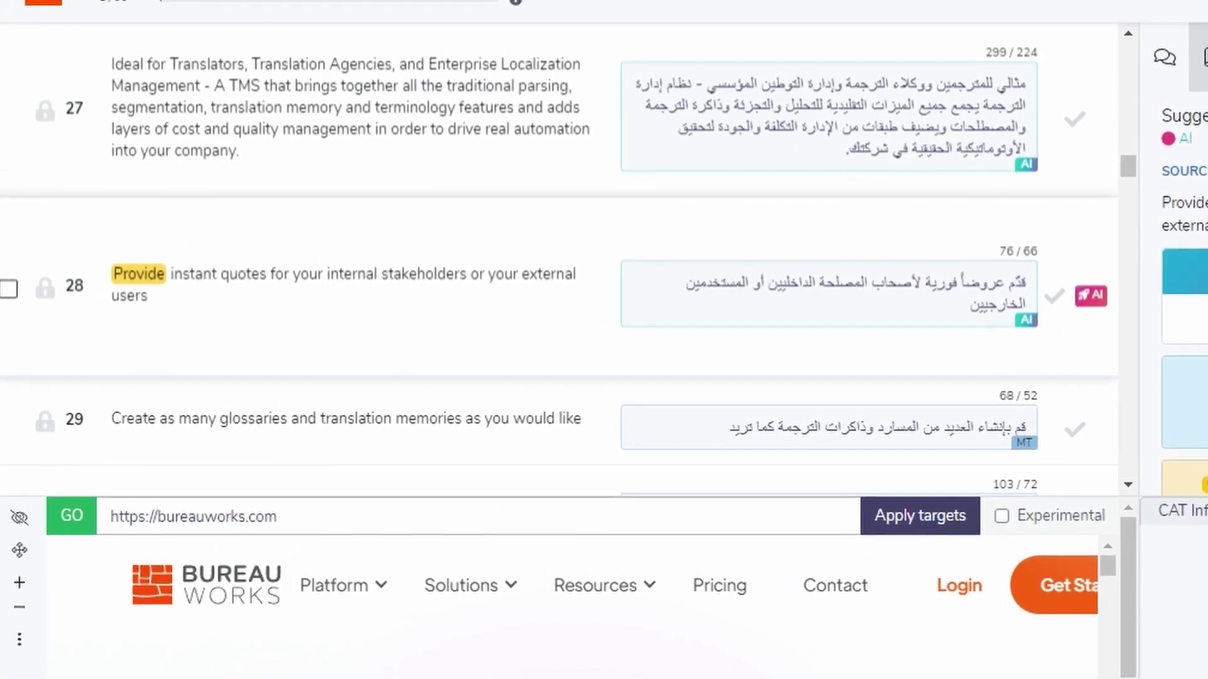
Have AI translate segment 30, "Provide your translators and reviewers with our translation editor", and apply the suggested translation
scroll(666, 339, down, 3)
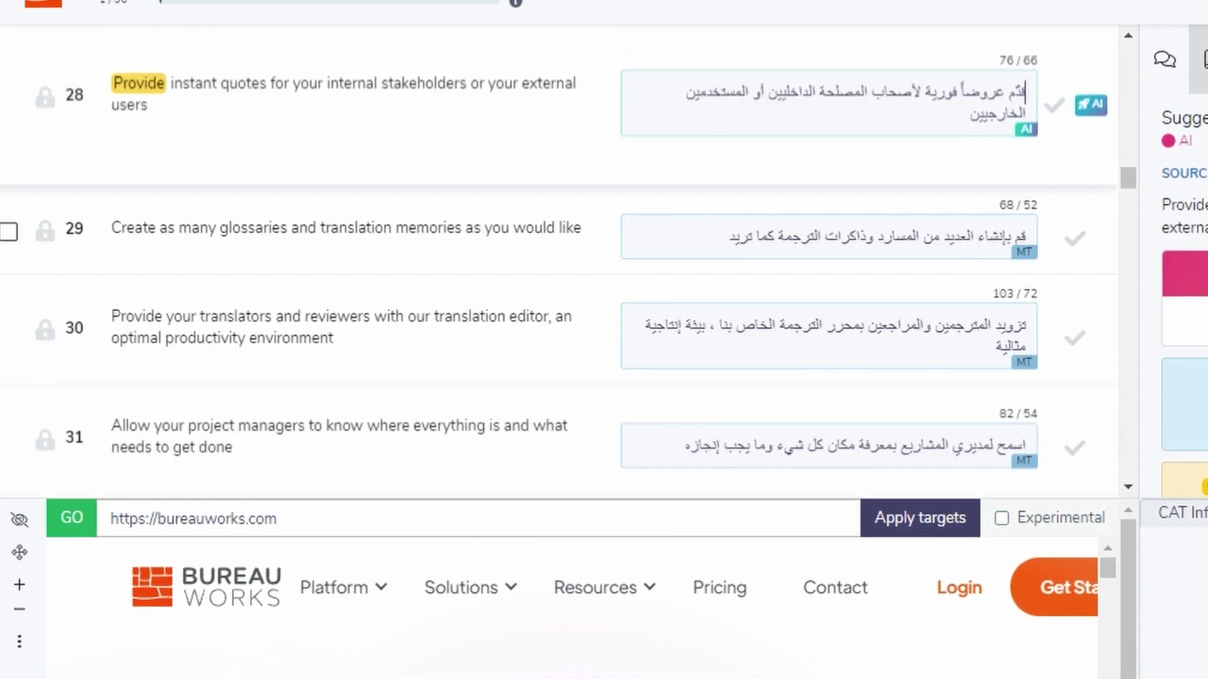
scroll(969, 351, down, 1)
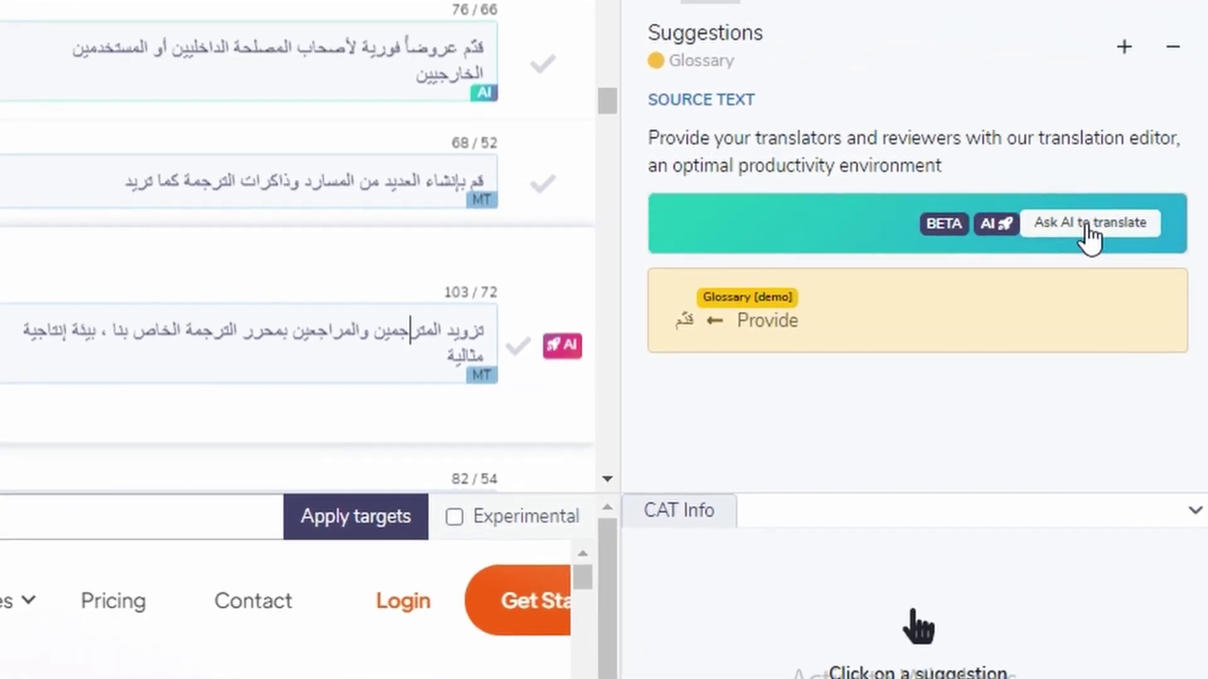
click(1088, 223)
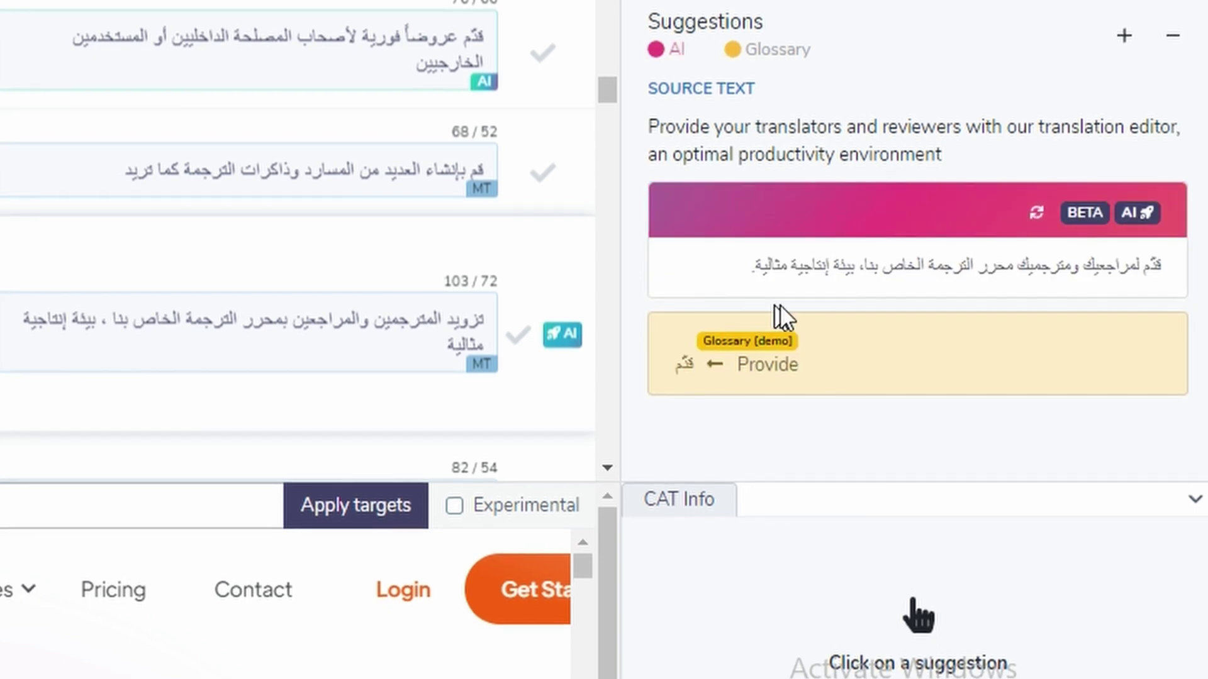
mouse_move(976, 289)
click(1044, 214)
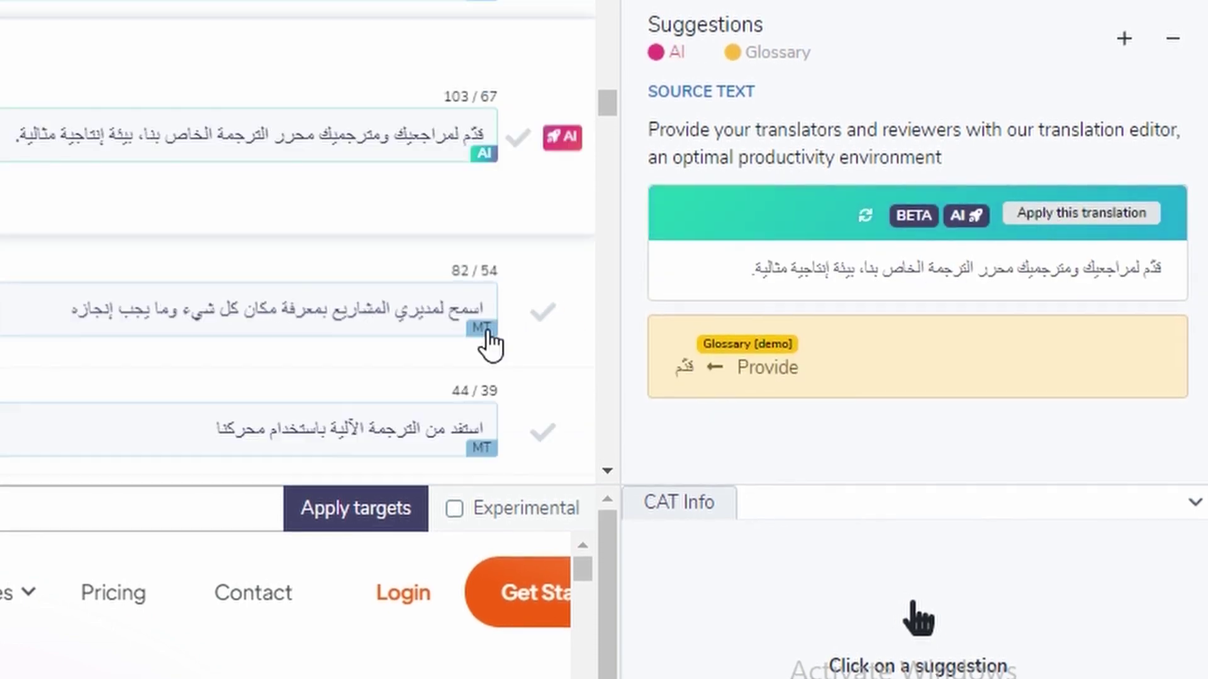